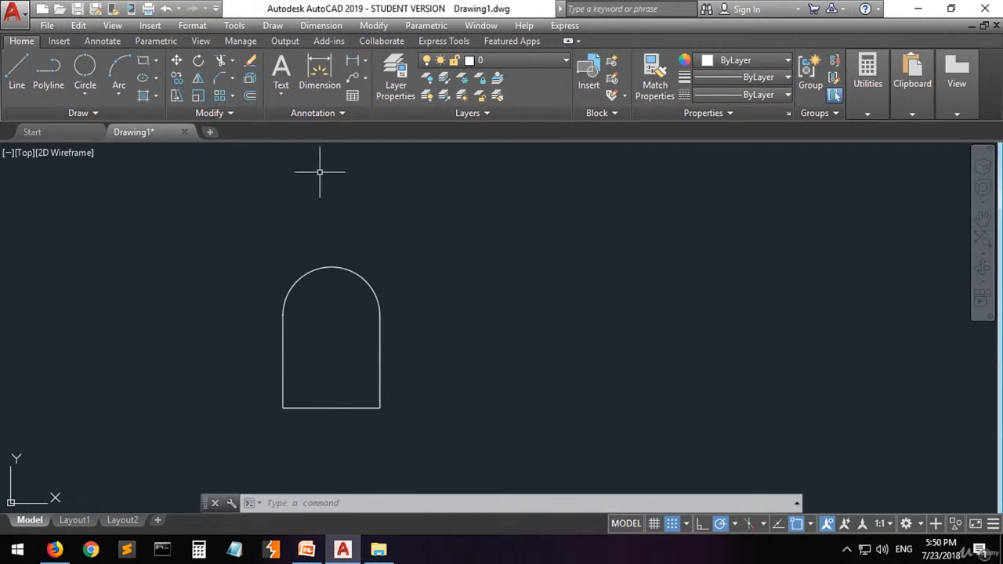
# - Stretch the arc and the tops of both side lines straight up by 70, using the arc's center as base point
pyautogui.click(175, 96)
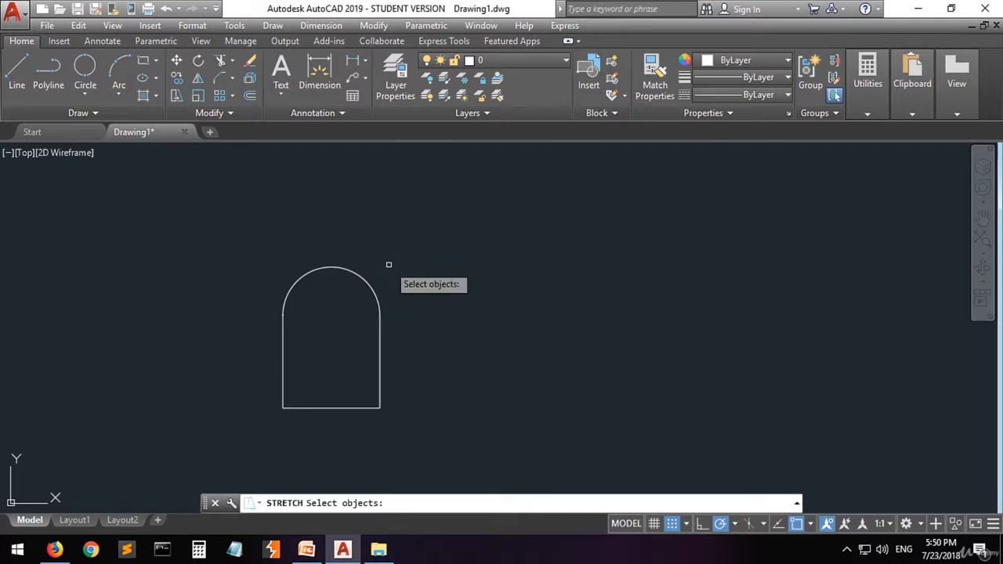
pyautogui.click(384, 235)
pyautogui.click(274, 409)
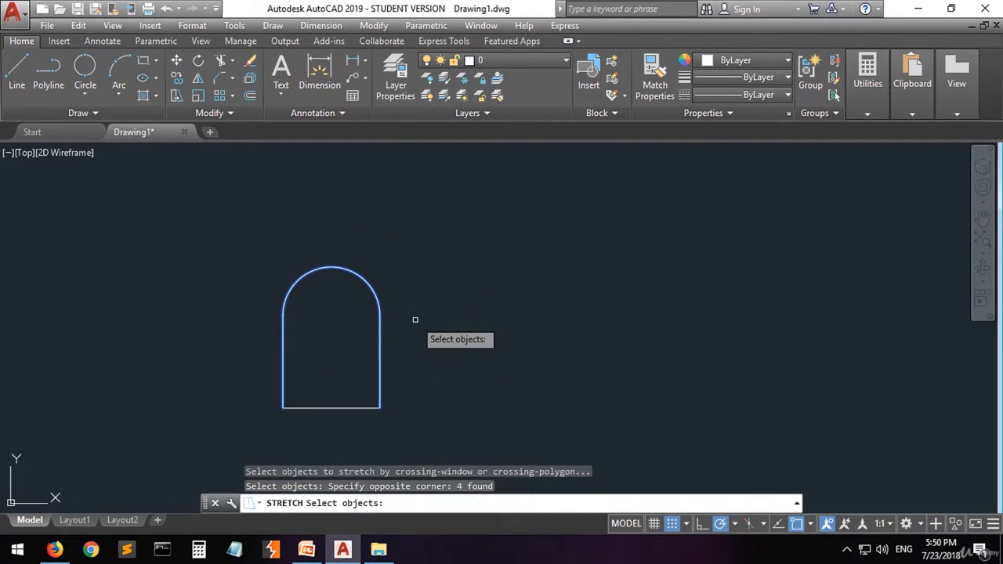
pyautogui.press('Return')
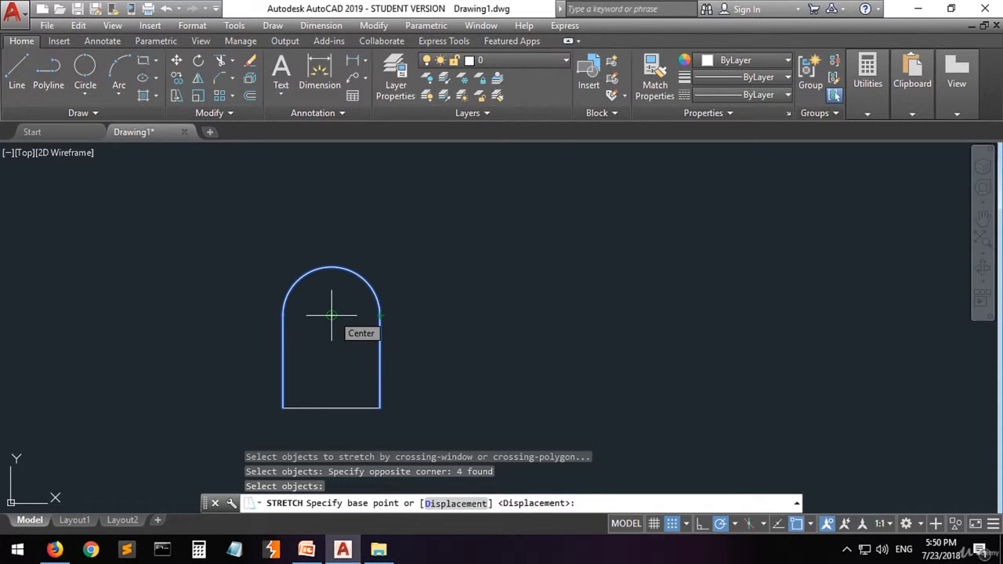
pyautogui.click(331, 316)
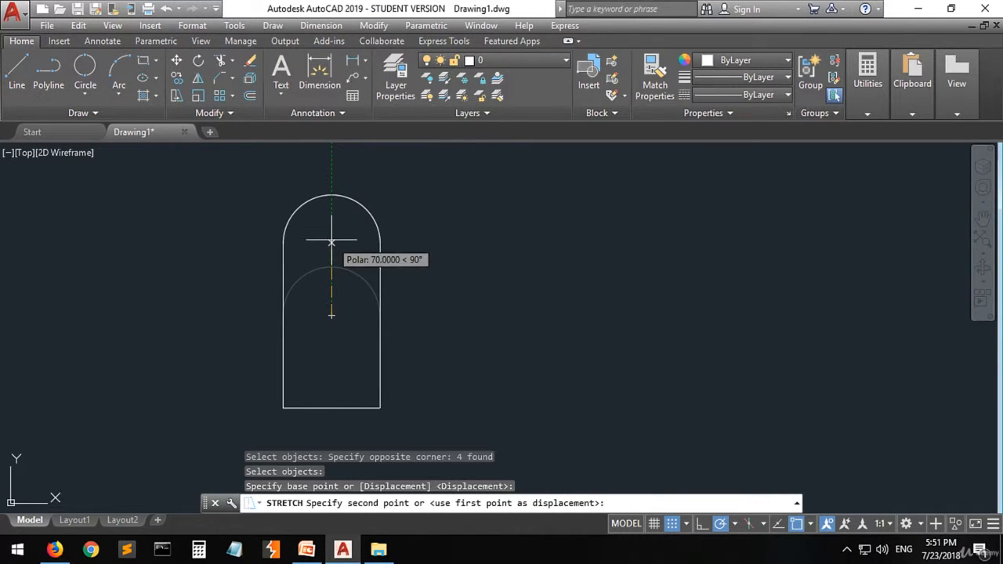
pyautogui.click(330, 240)
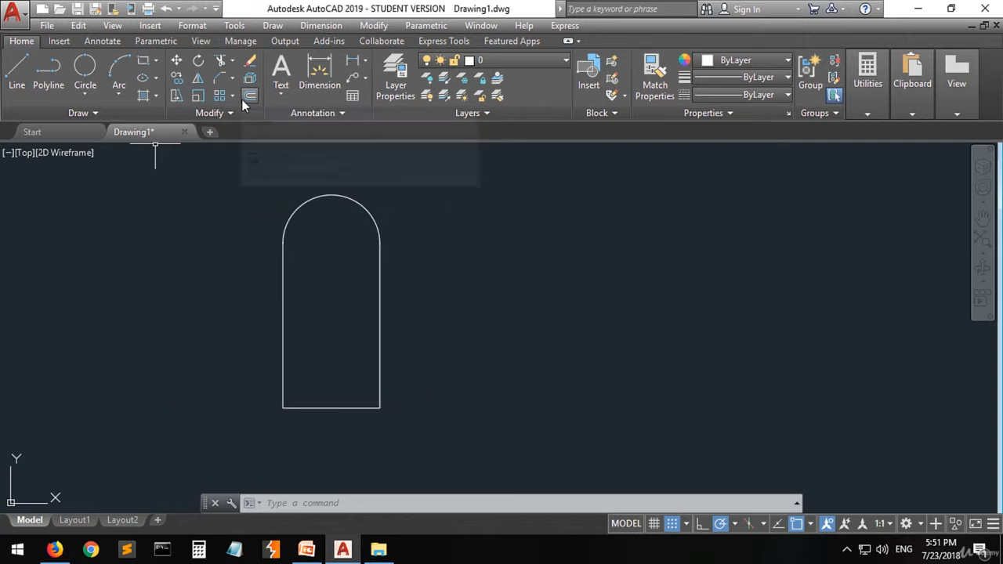
# - Offset both side lines, the arc and the bottom line of the arched outline outward by 10
pyautogui.click(250, 96)
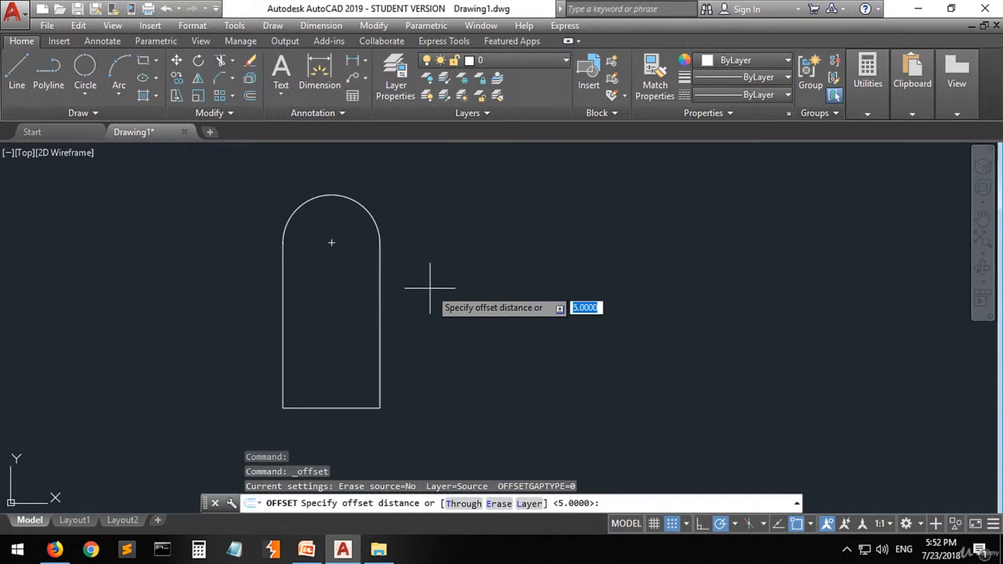
pyautogui.write('10')
pyautogui.press('Return')
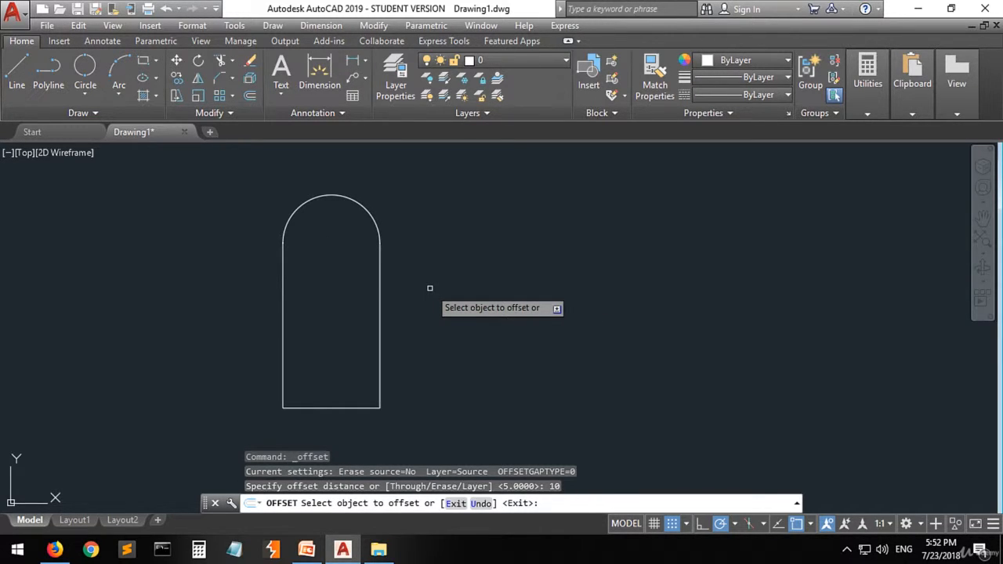
pyautogui.click(381, 316)
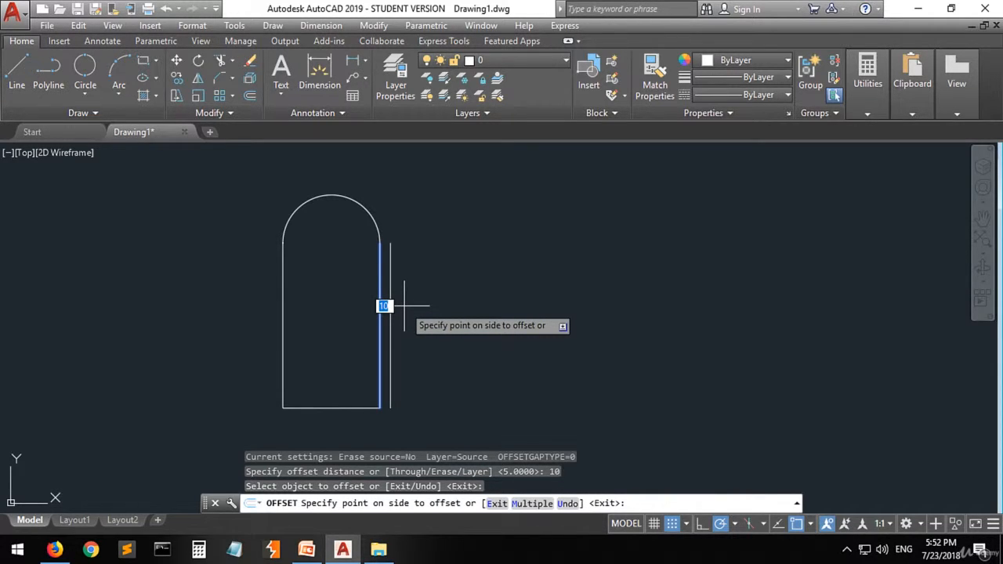
pyautogui.click(405, 305)
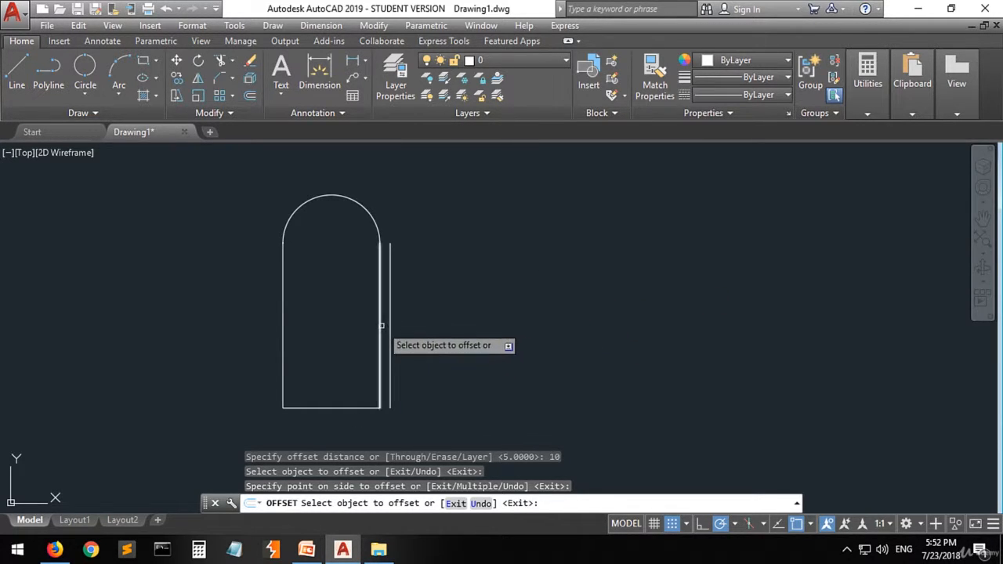
pyautogui.click(283, 320)
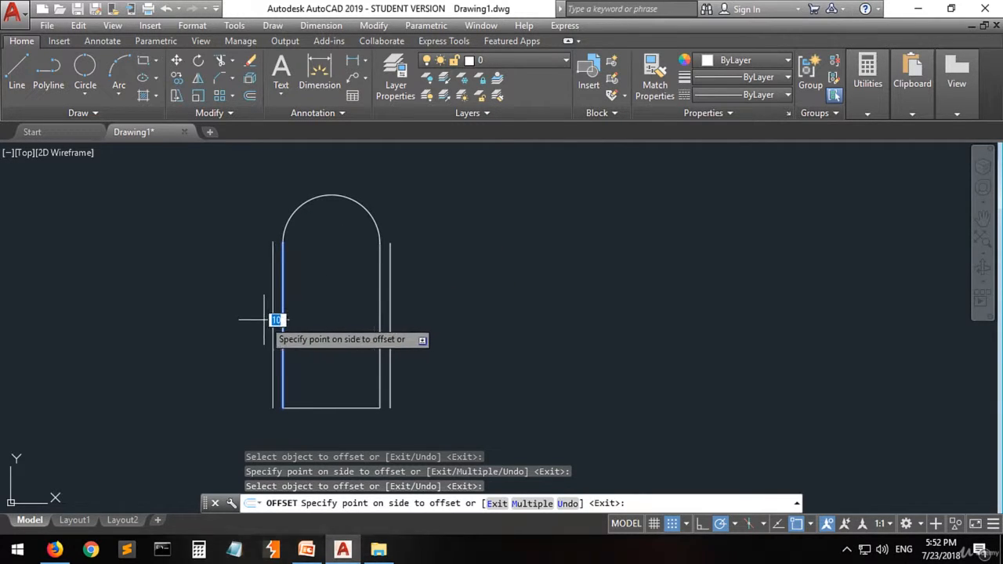
pyautogui.click(200, 321)
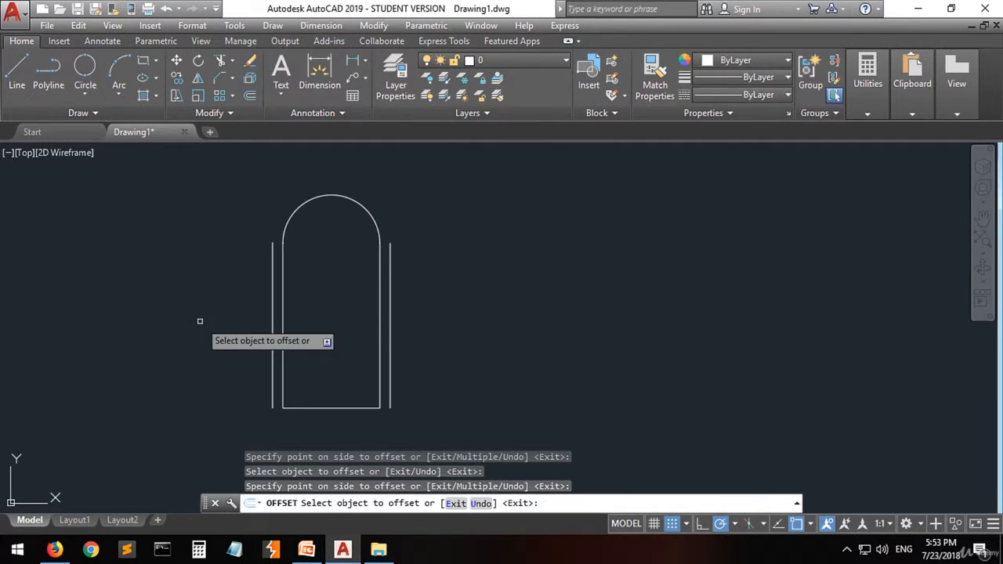
pyautogui.click(346, 196)
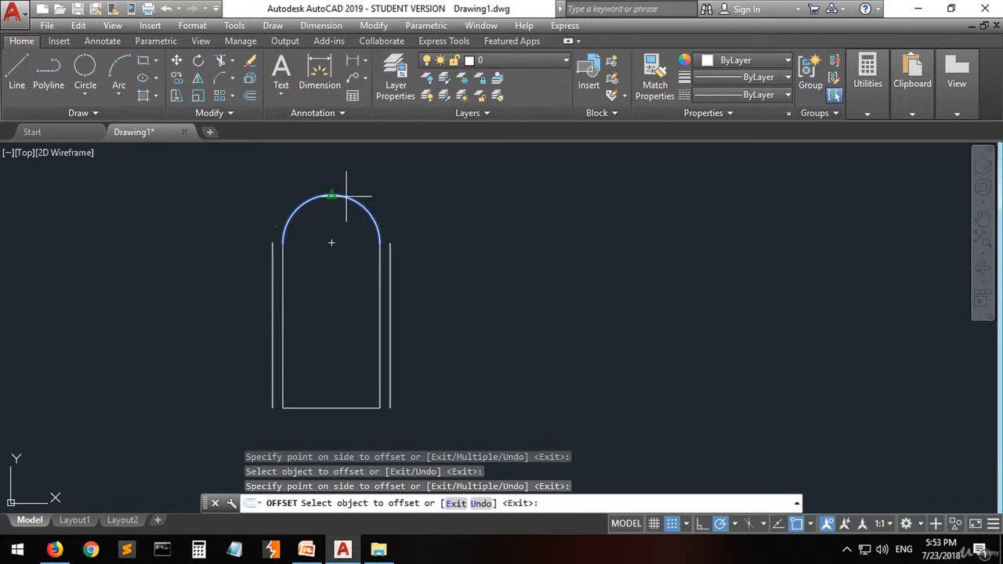
pyautogui.click(350, 168)
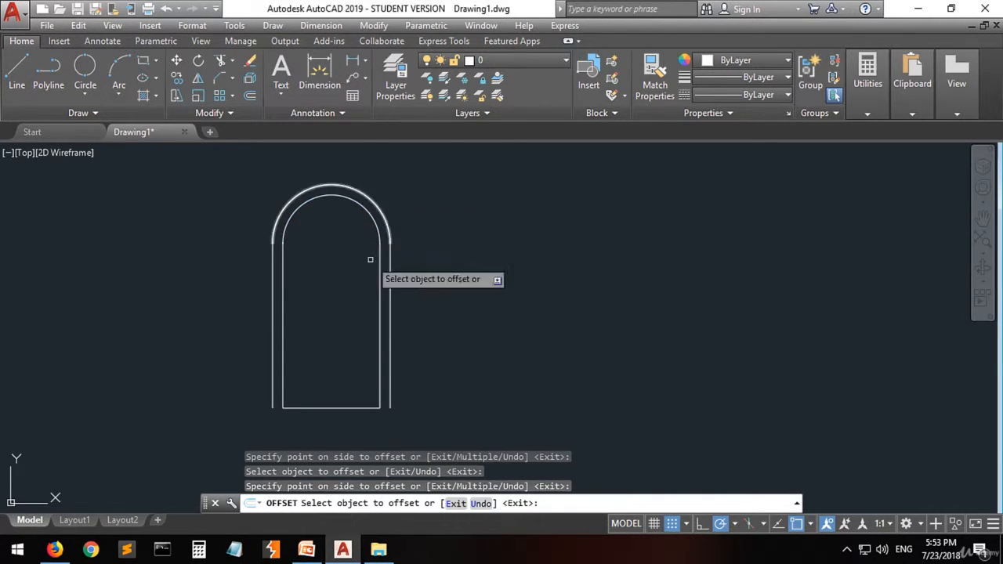
pyautogui.click(328, 408)
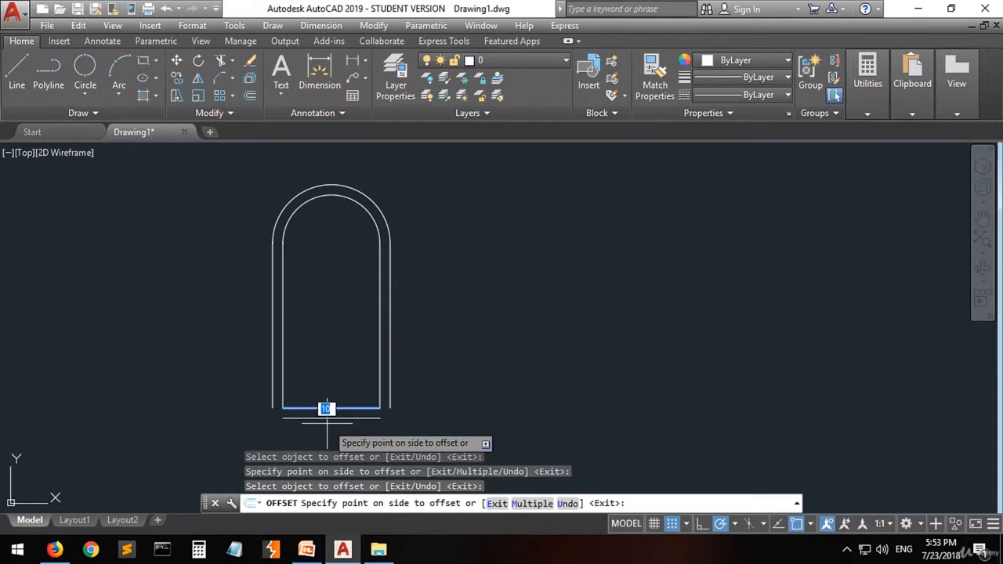
pyautogui.click(326, 424)
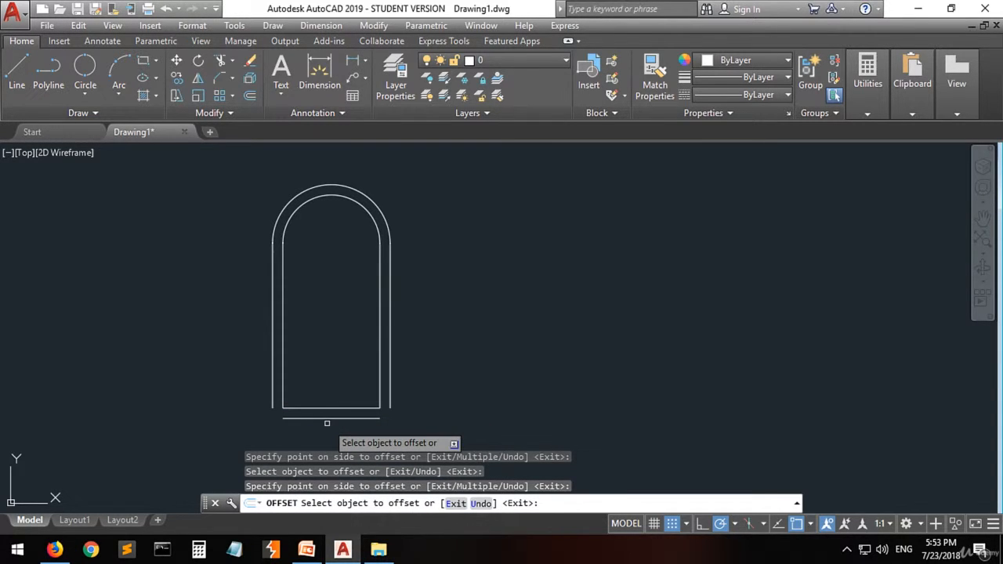
# - Offset the original outline's side lines, arc and bottom line inward by 10, and end the Offset command
pyautogui.click(382, 305)
pyautogui.click(355, 297)
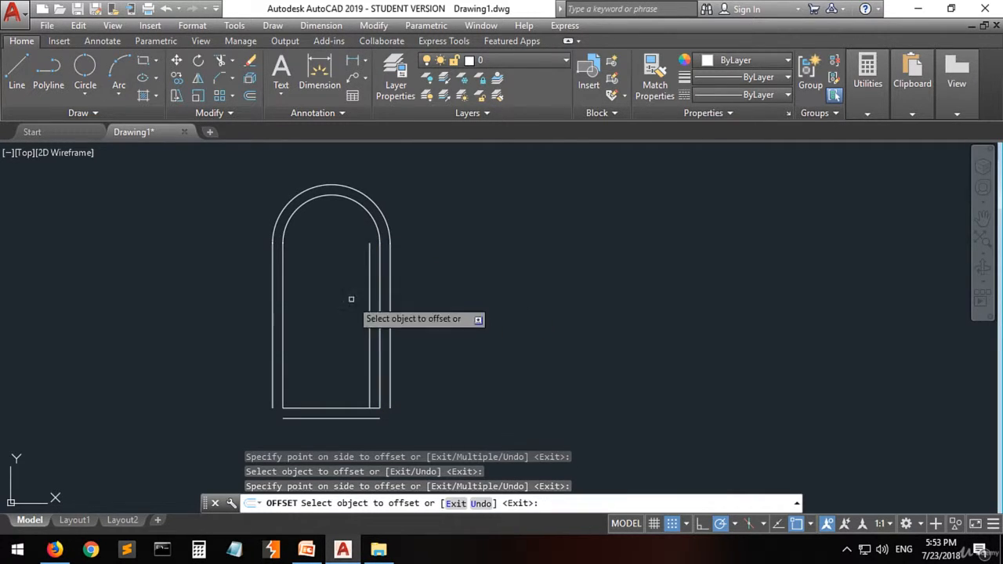
pyautogui.click(323, 196)
pyautogui.click(323, 229)
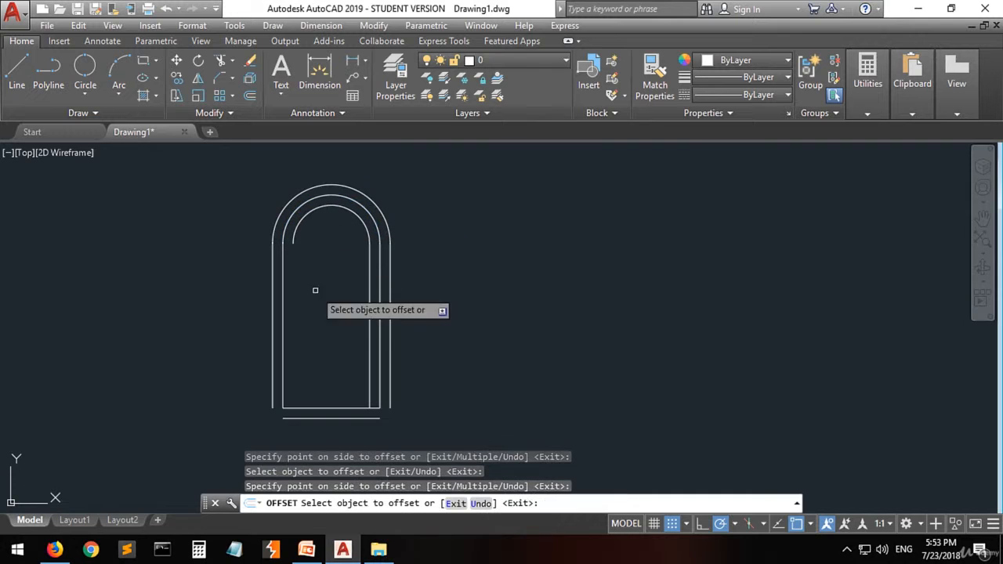
pyautogui.click(283, 320)
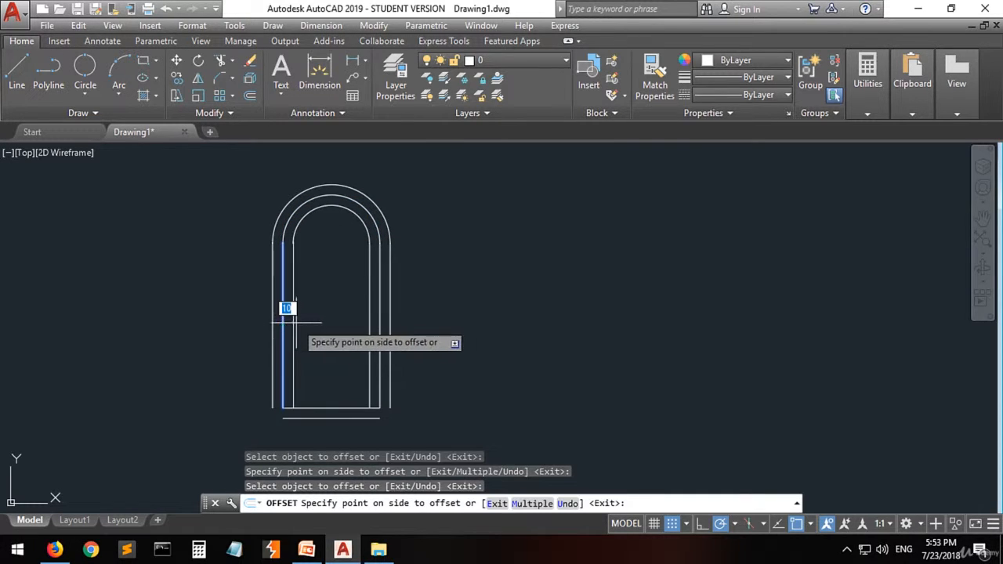
pyautogui.click(296, 322)
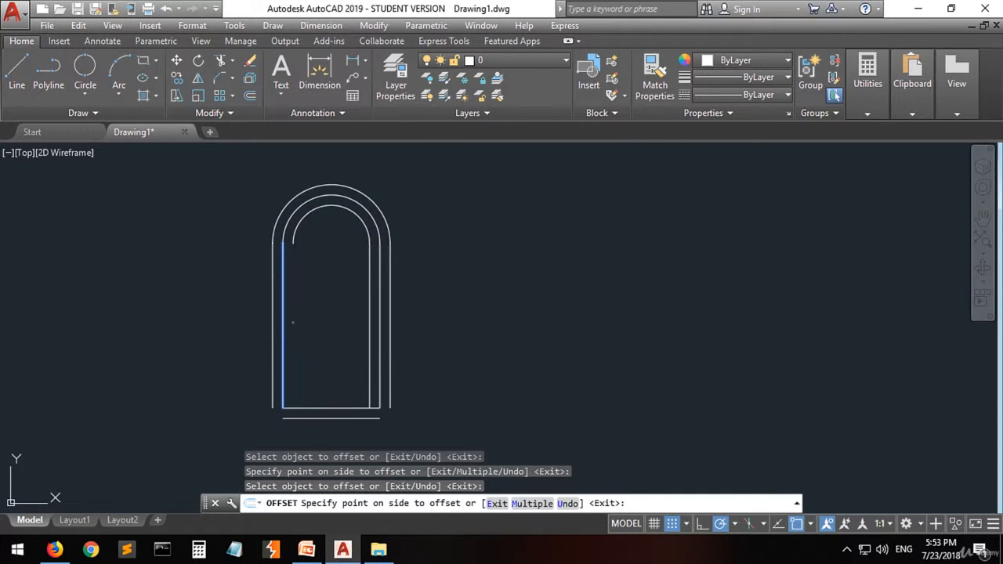
pyautogui.click(330, 408)
pyautogui.click(330, 392)
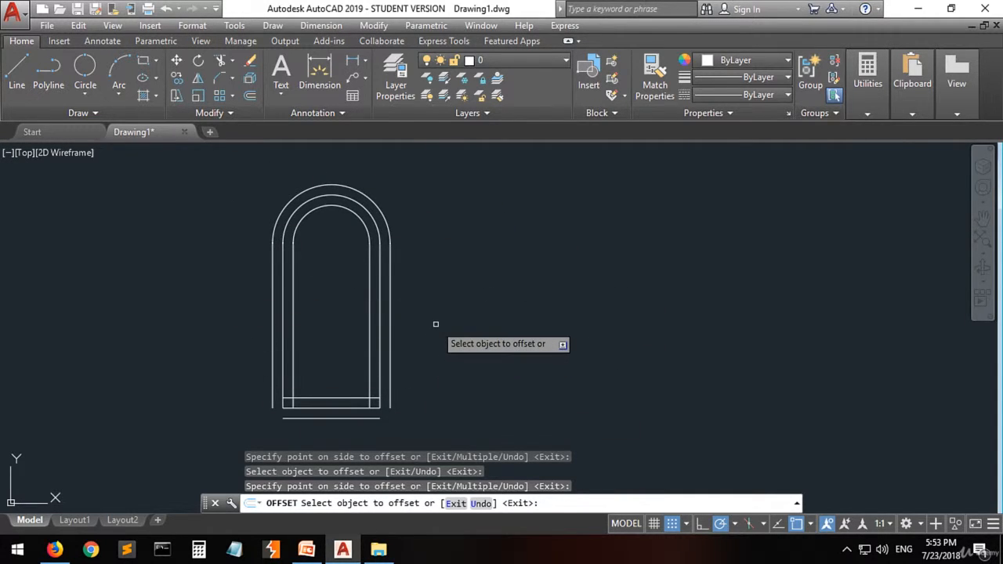
pyautogui.write('d')
pyautogui.press('Return')
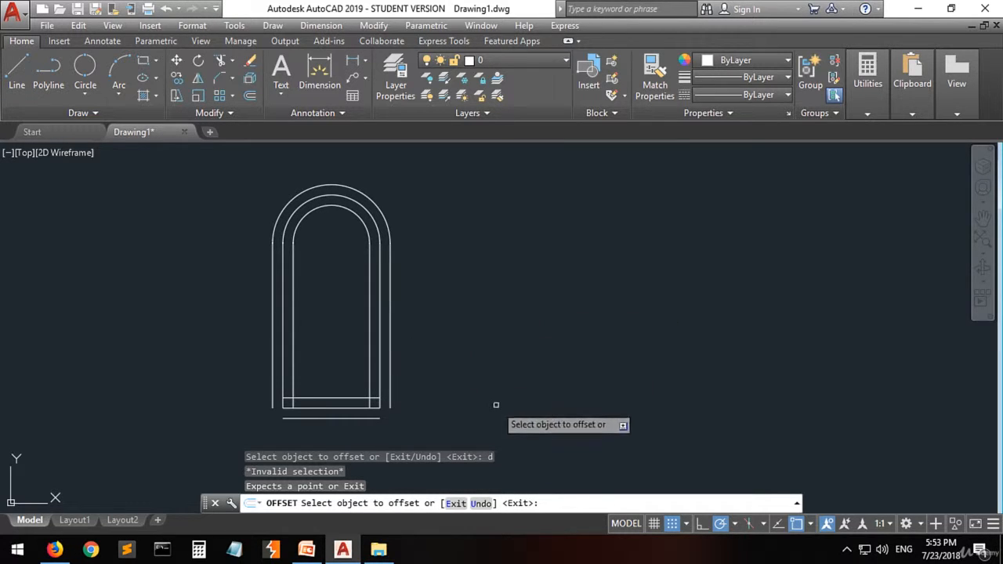
pyautogui.press('Escape')
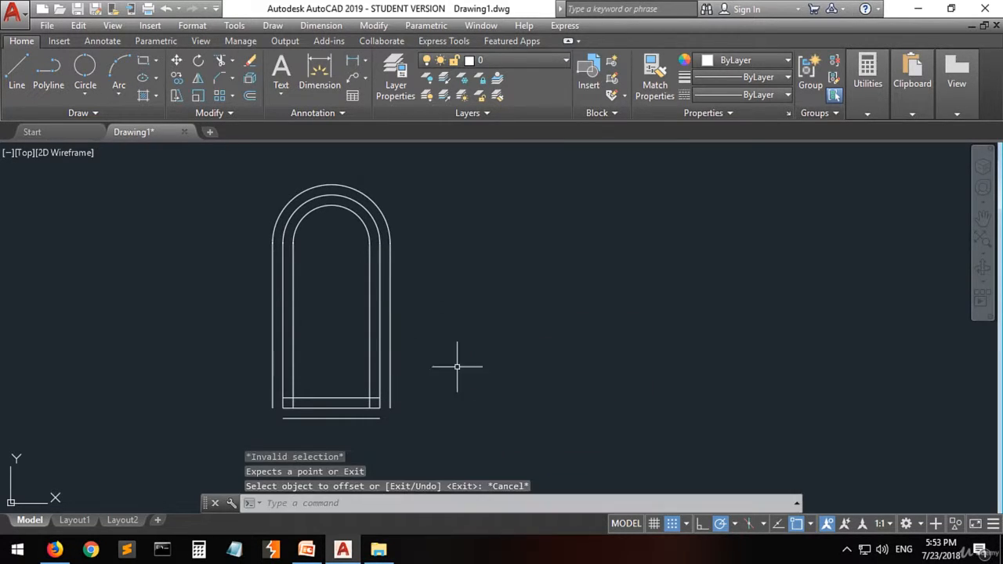
# - Offset the original outline's right side line, arc and left side line outward by 50
pyautogui.click(250, 96)
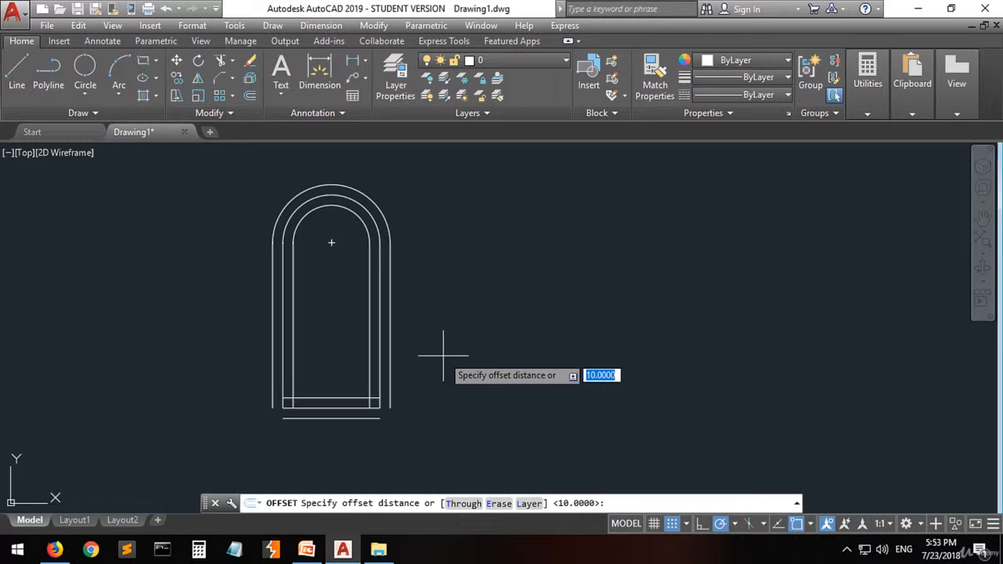
pyautogui.press('Return')
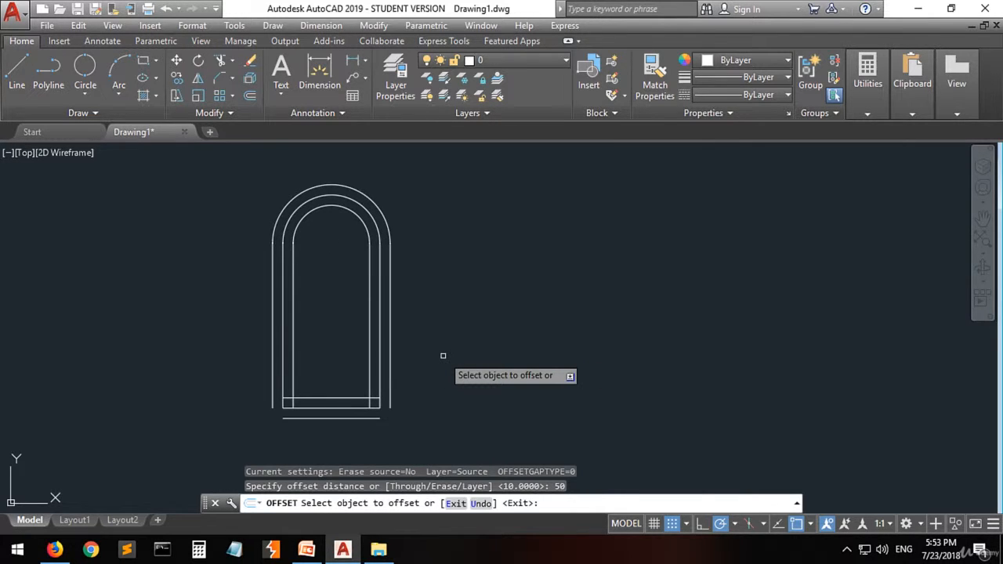
pyautogui.click(380, 332)
pyautogui.click(430, 332)
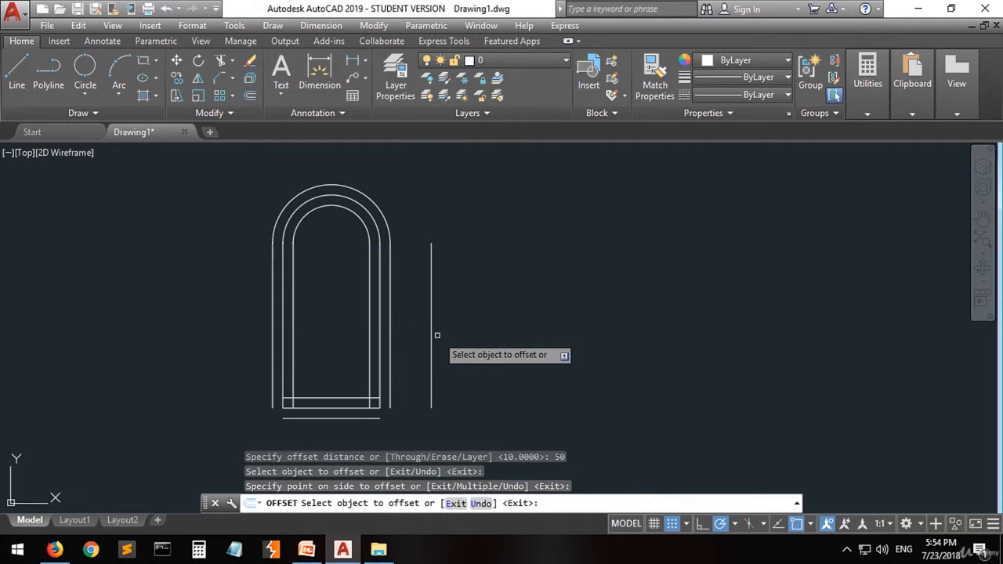
pyautogui.click(347, 189)
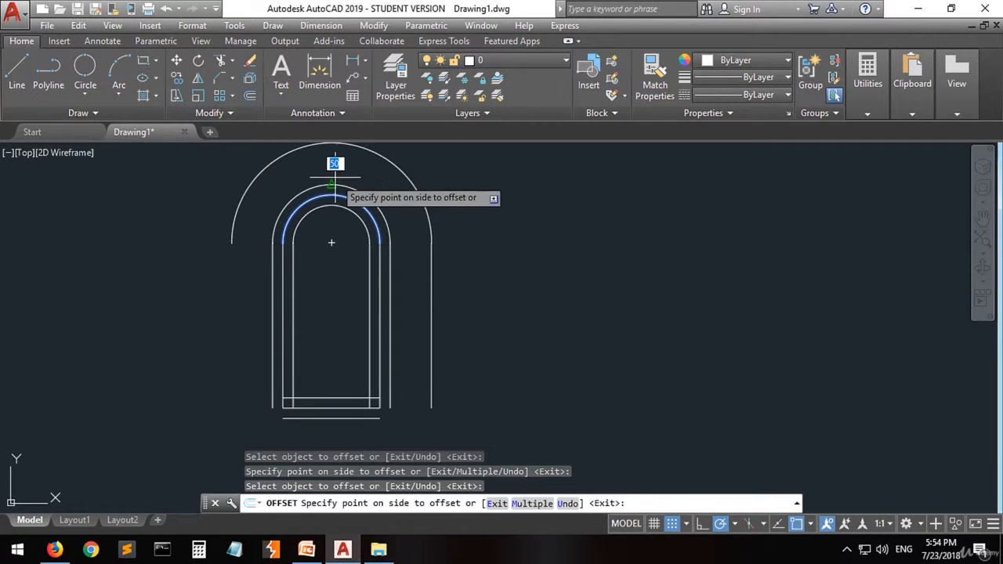
pyautogui.click(332, 162)
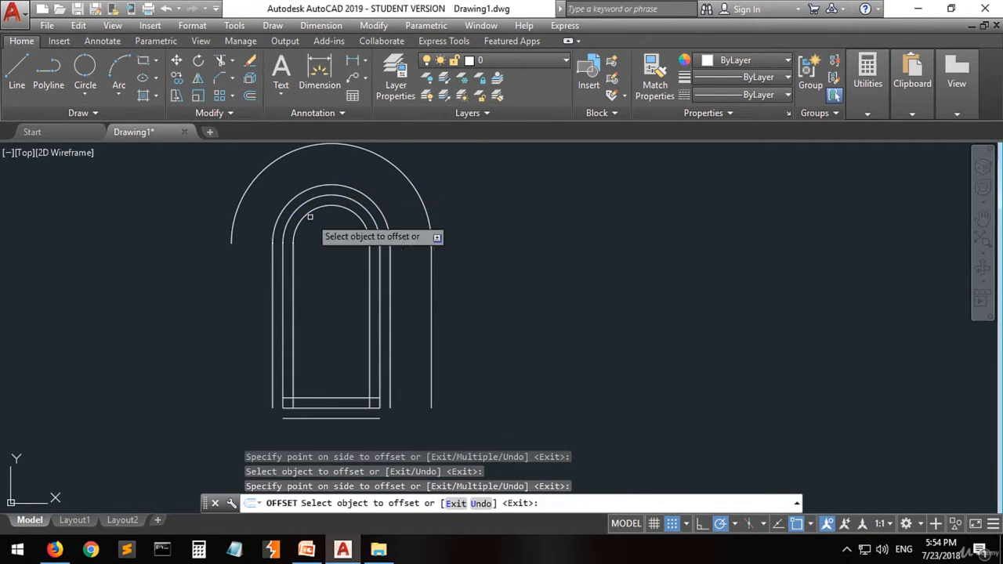
pyautogui.click(272, 298)
pyautogui.click(210, 312)
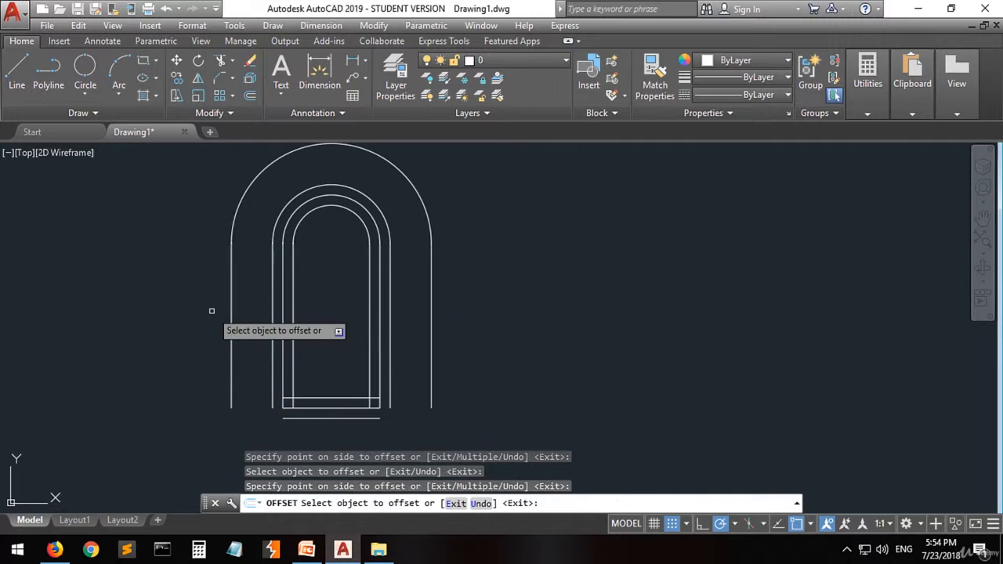
# - Offset the original outline's bottom line downward by the same distance of 50
pyautogui.click(326, 408)
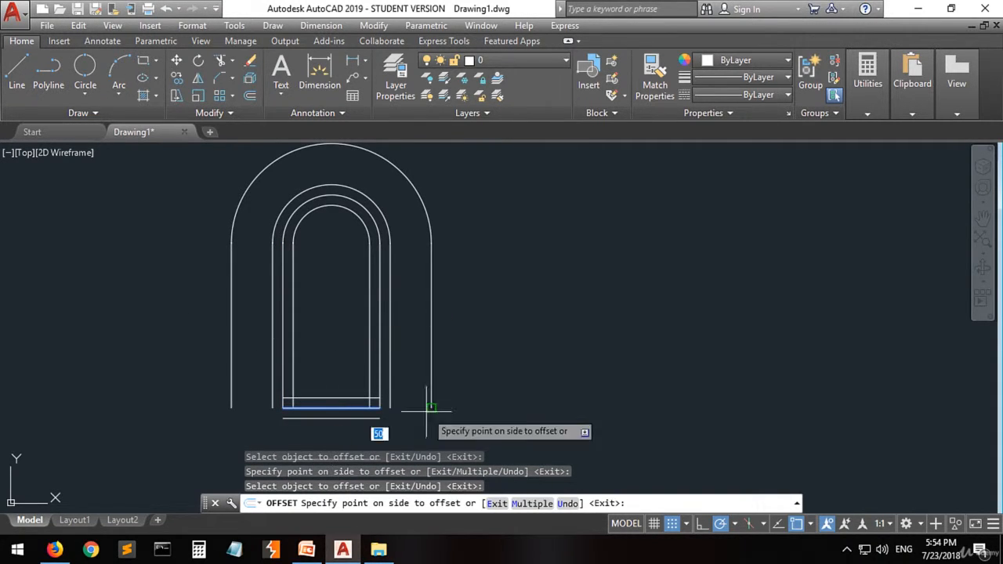
pyautogui.scroll(-3, 457, 338)
pyautogui.scroll(-2, 462, 369)
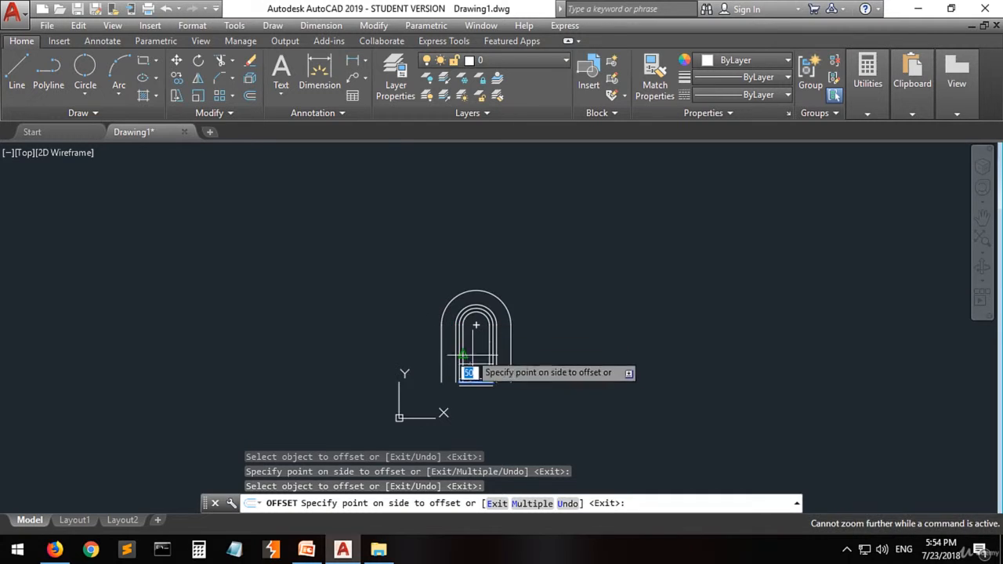
pyautogui.scroll(4, 482, 416)
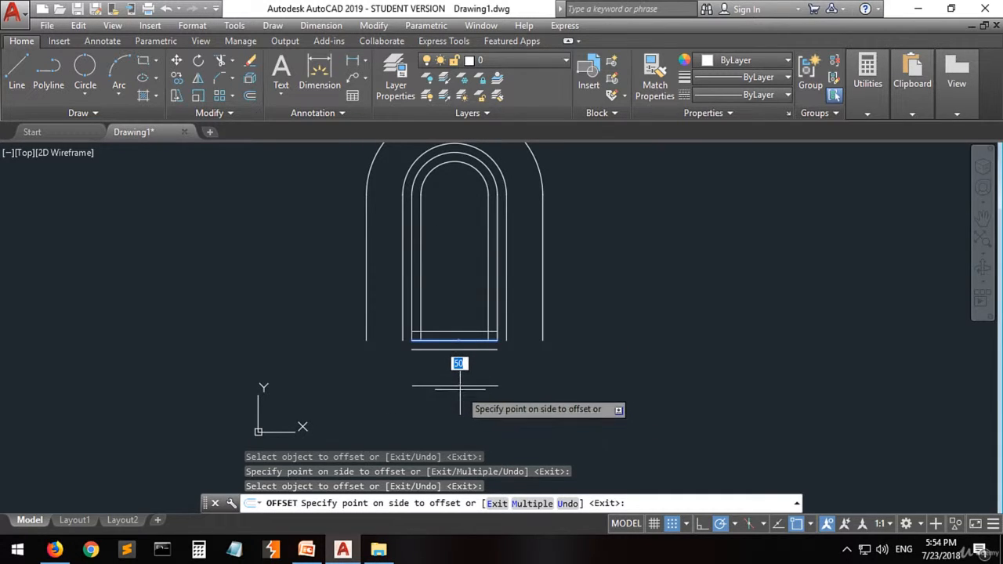
pyautogui.click(461, 392)
pyautogui.scroll(-2, 331, 403)
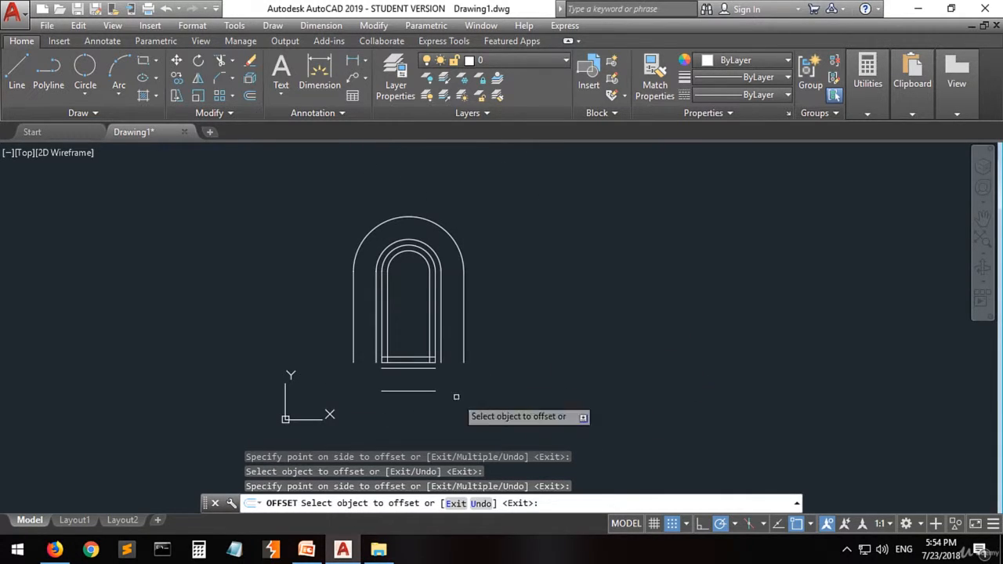
pyautogui.scroll(4, 421, 263)
pyautogui.scroll(-4, 421, 262)
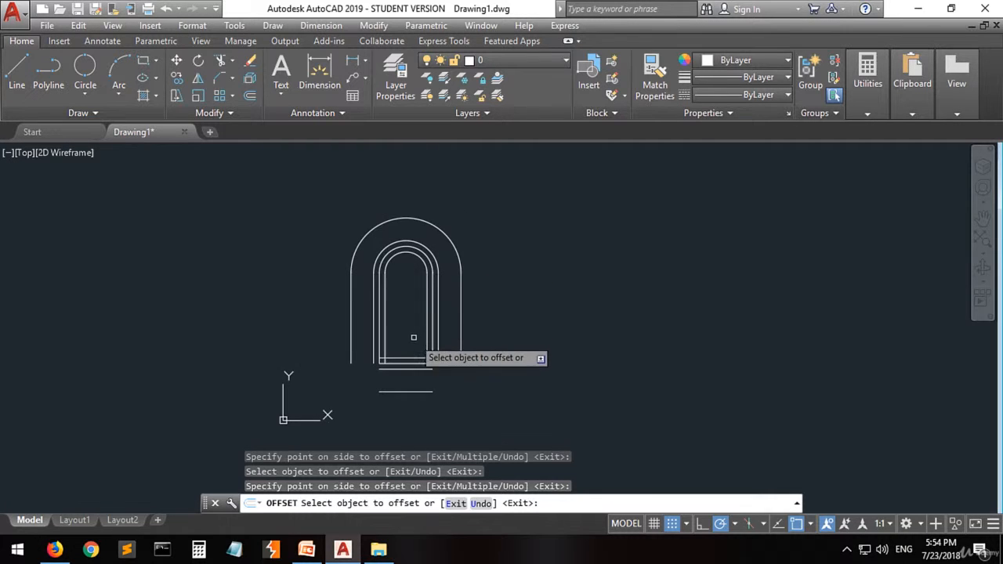
pyautogui.scroll(2, 415, 360)
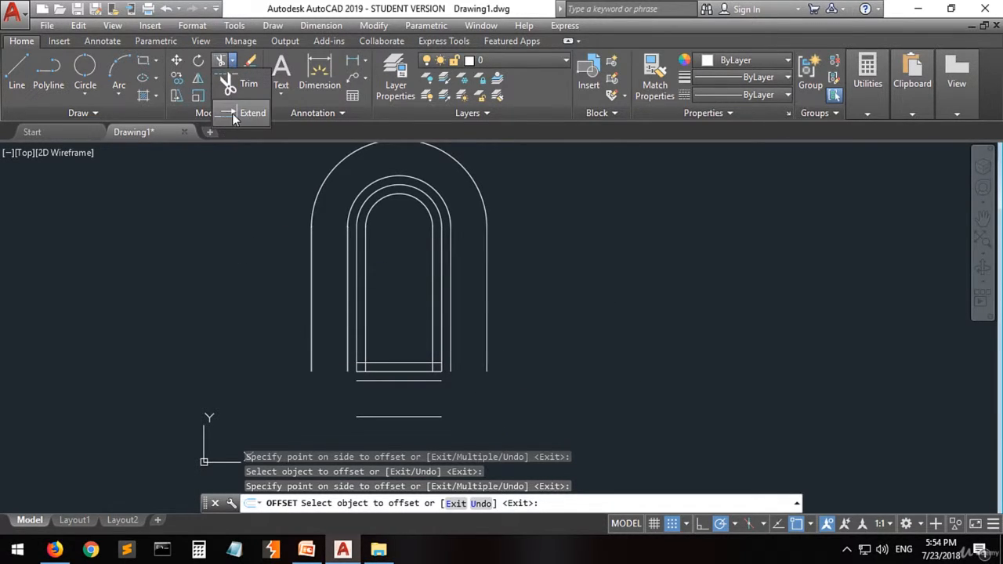
# - With edge mode set to Extend, extend the outermost right side line and bottom line to meet, and the left side line to the bottom line's level
pyautogui.click(233, 115)
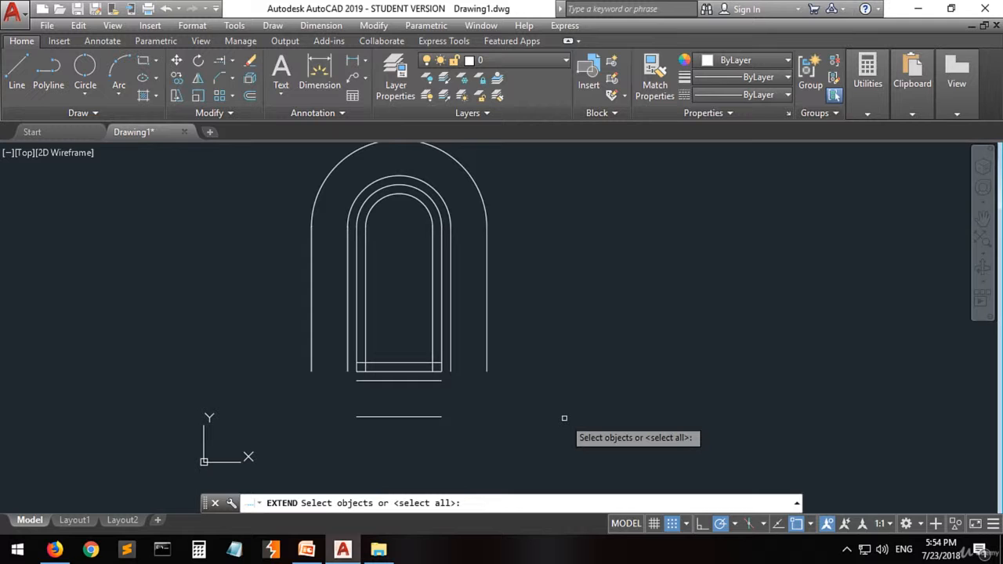
pyautogui.click(487, 354)
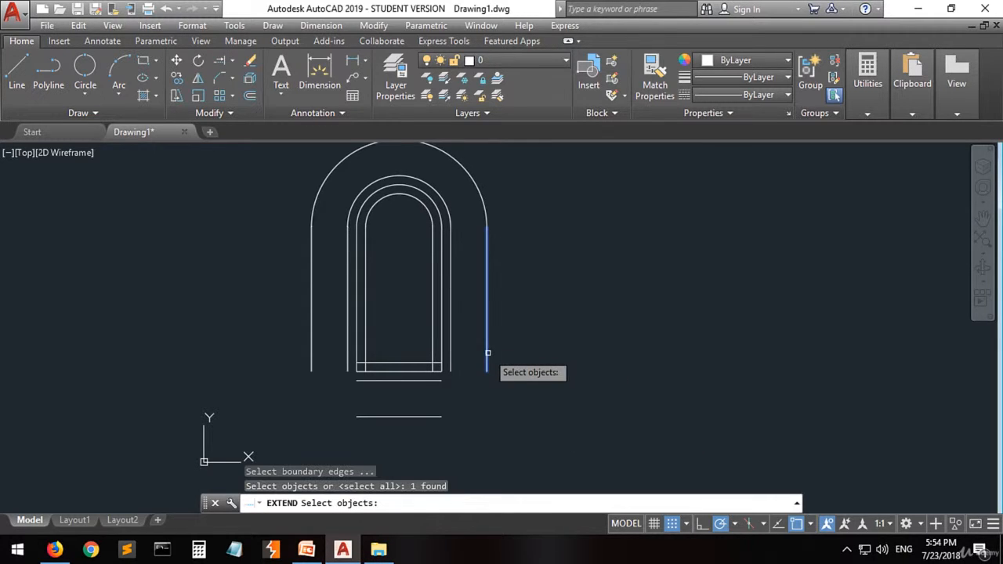
pyautogui.click(427, 417)
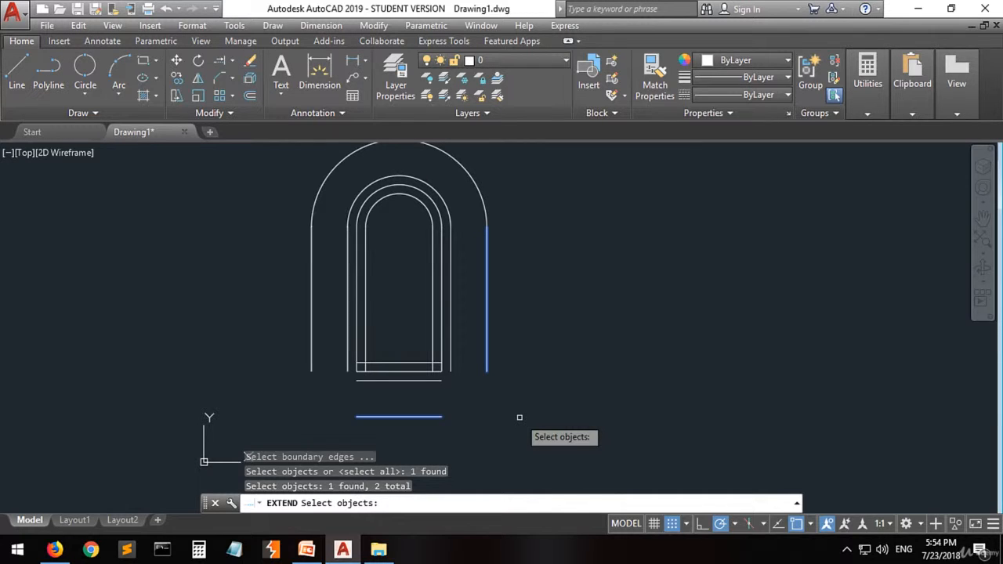
pyautogui.press('Return')
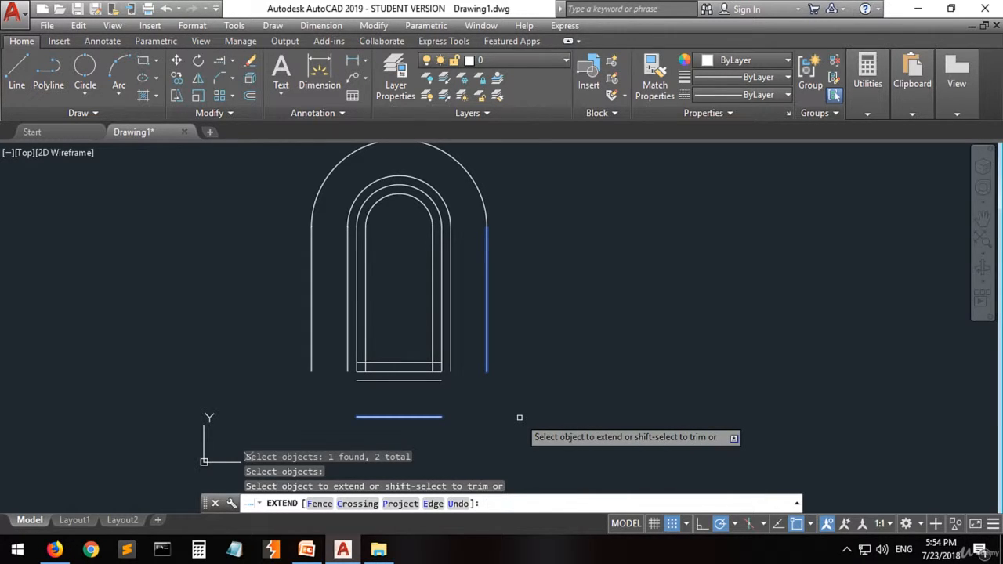
pyautogui.click(433, 504)
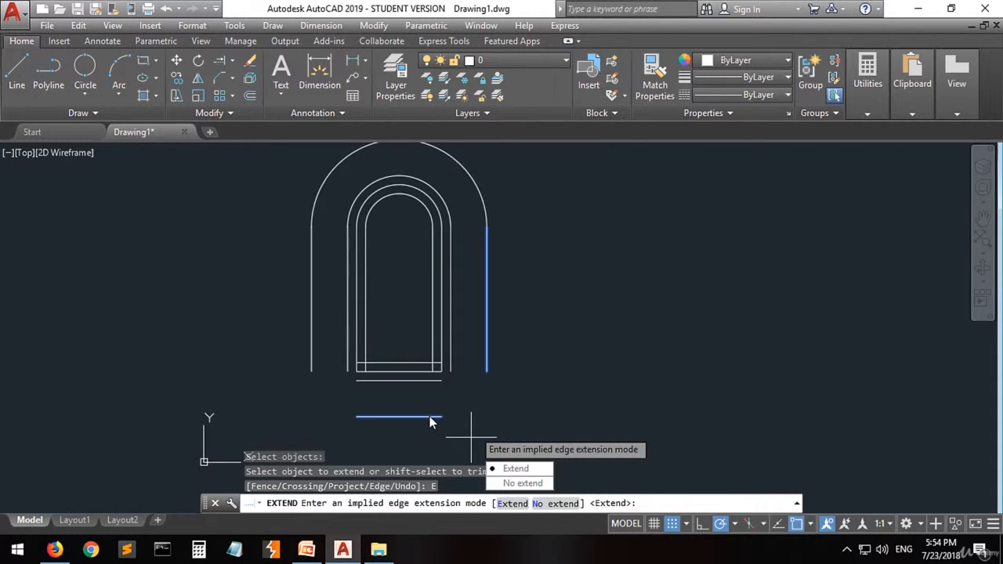
pyautogui.click(516, 469)
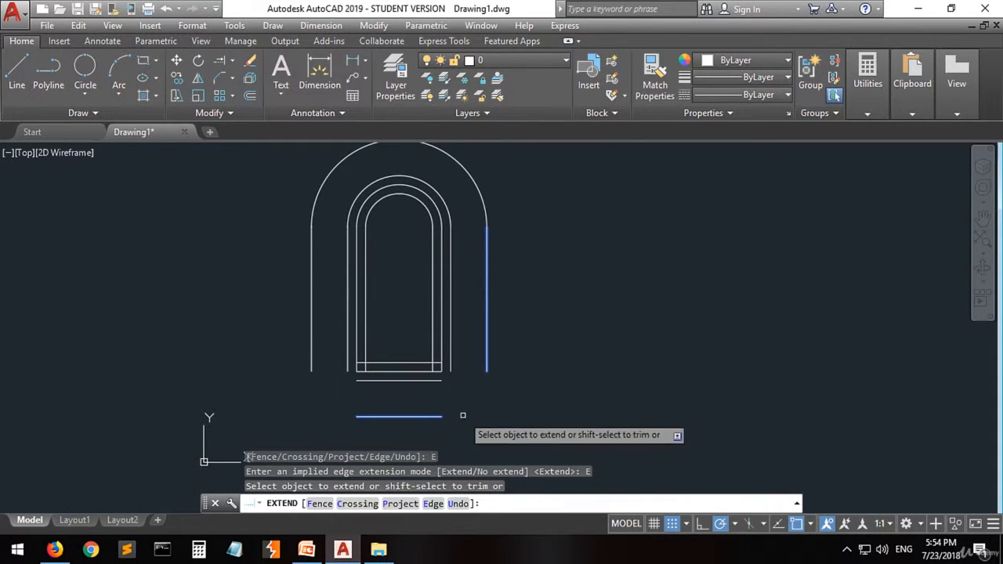
pyautogui.click(438, 417)
pyautogui.click(487, 361)
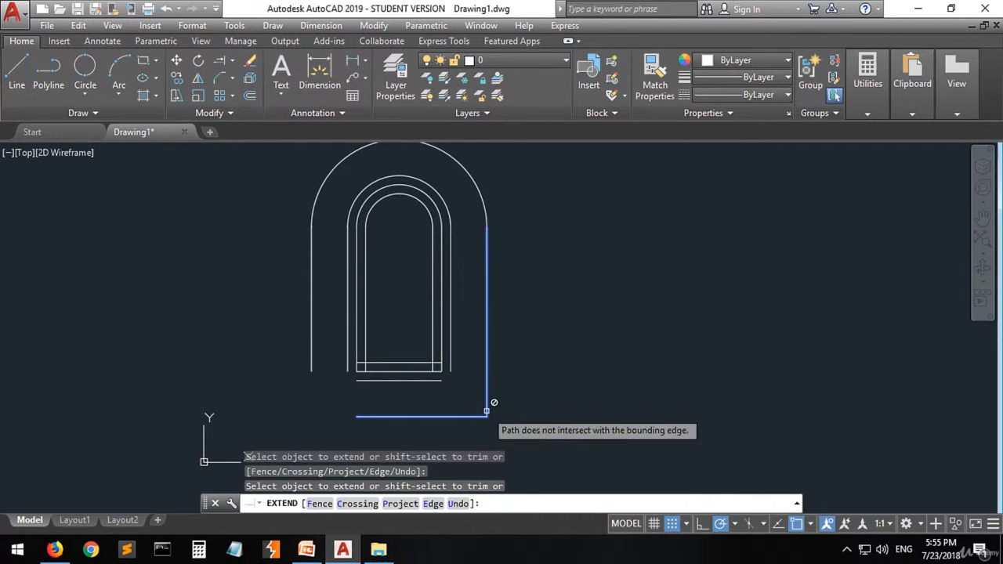
pyautogui.click(313, 350)
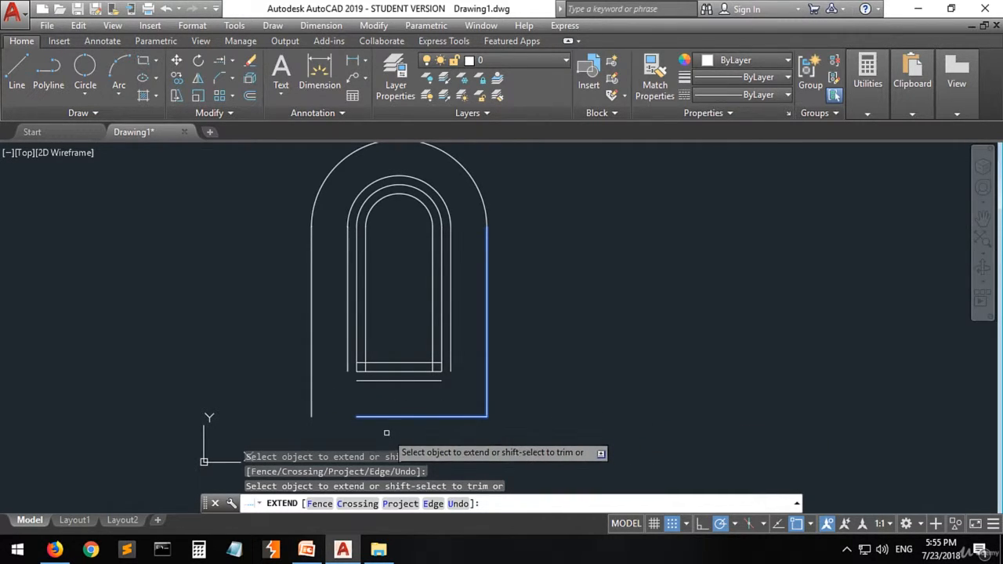
pyautogui.press('Escape')
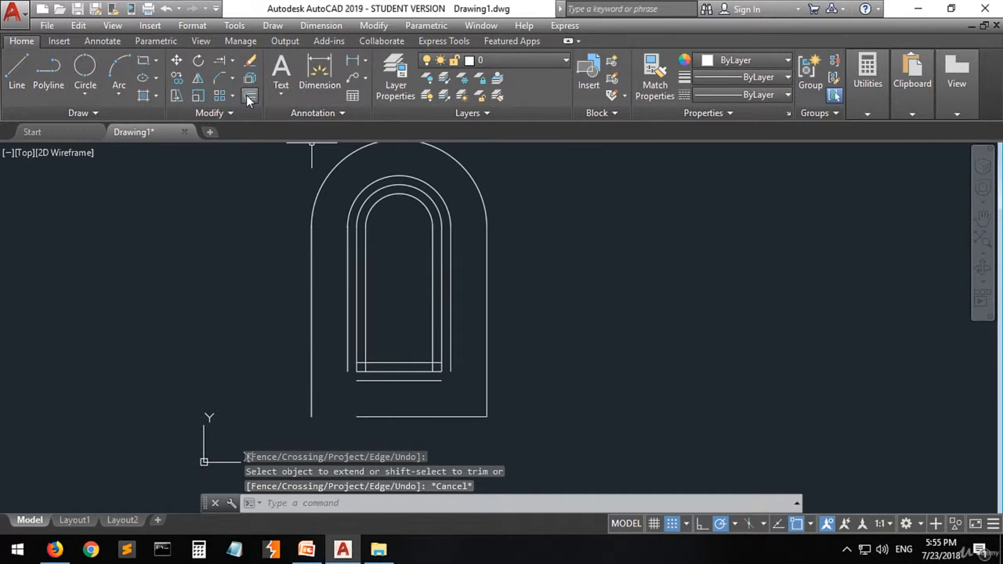
# - Try to extend the outermost left side line and bottom line, using only the bottom line as boundary and edge mode Extend
pyautogui.click(222, 59)
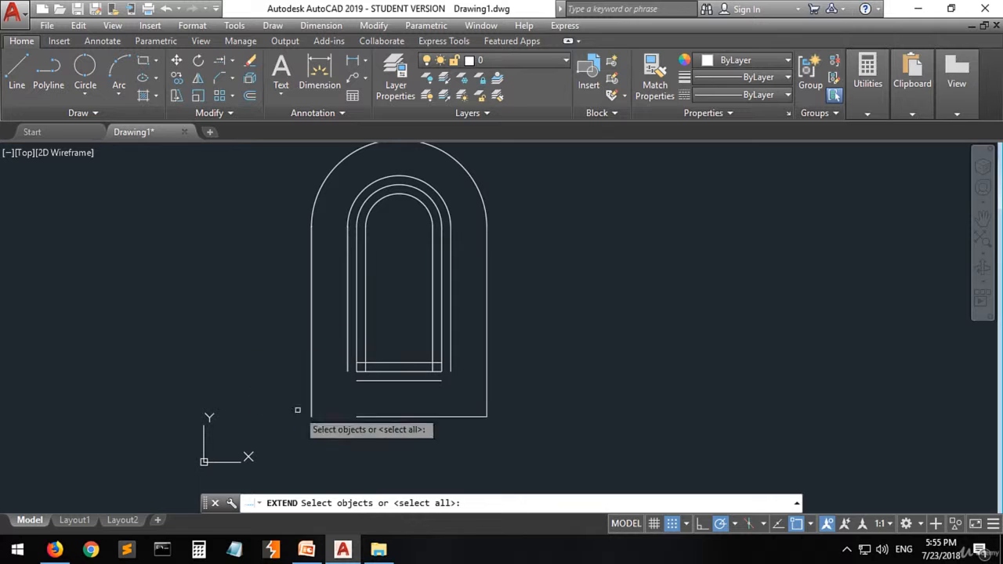
pyautogui.click(379, 416)
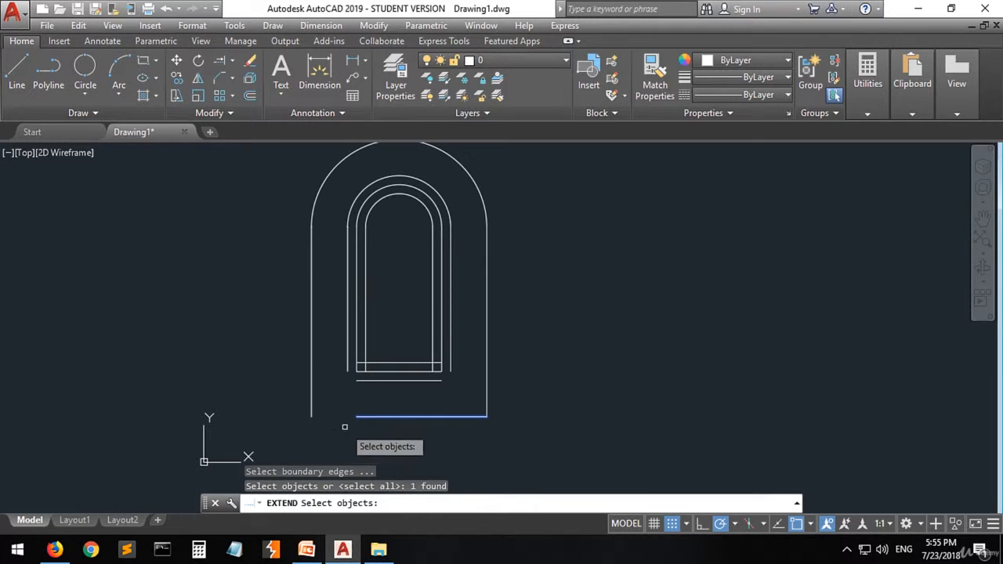
pyautogui.press('Return')
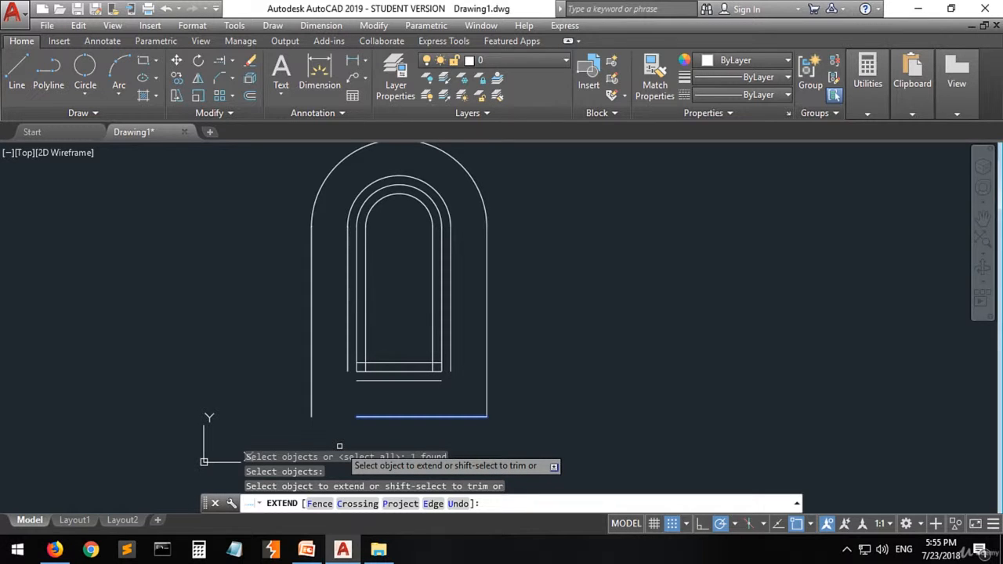
pyautogui.press('Return')
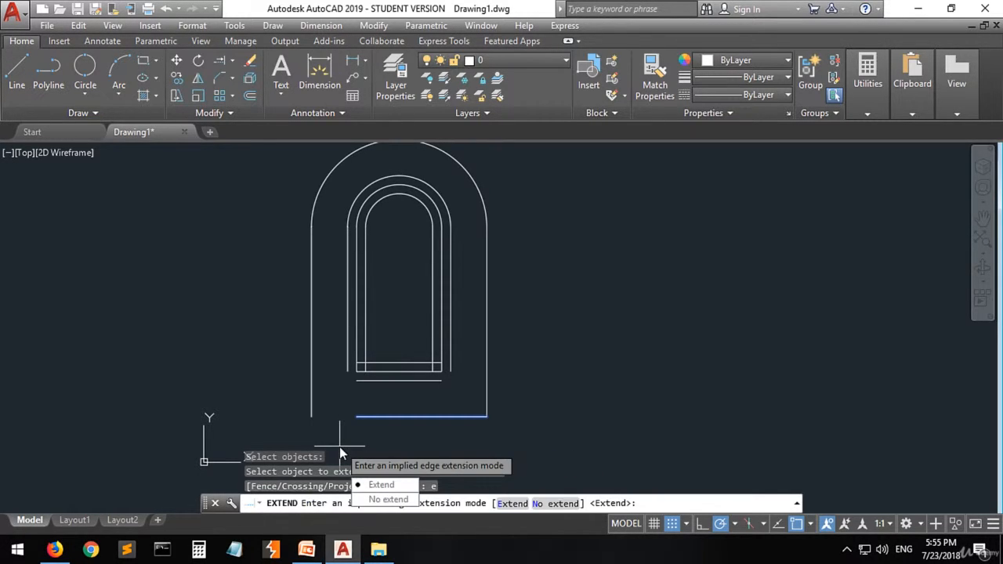
pyautogui.click(379, 486)
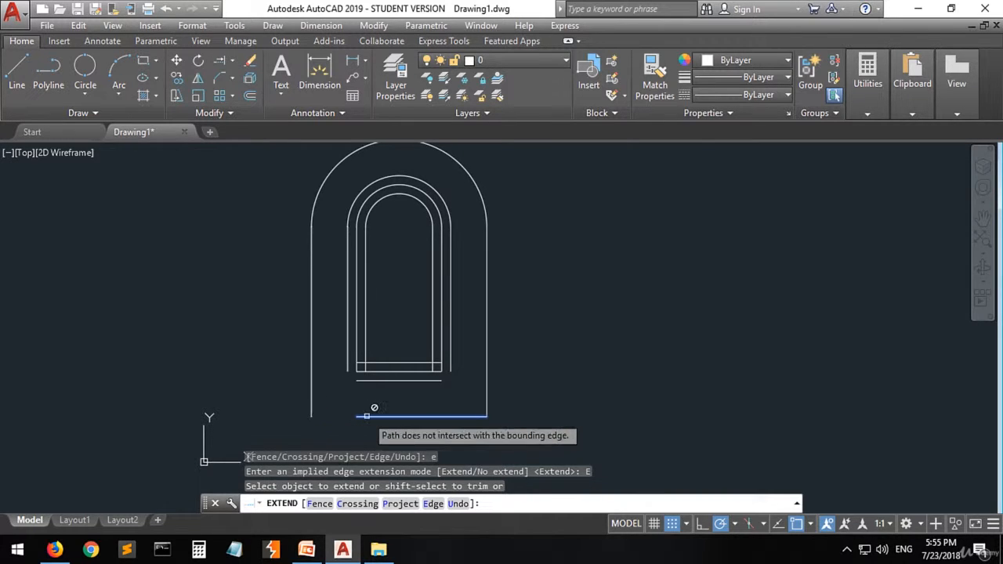
pyautogui.click(309, 412)
pyautogui.click(330, 415)
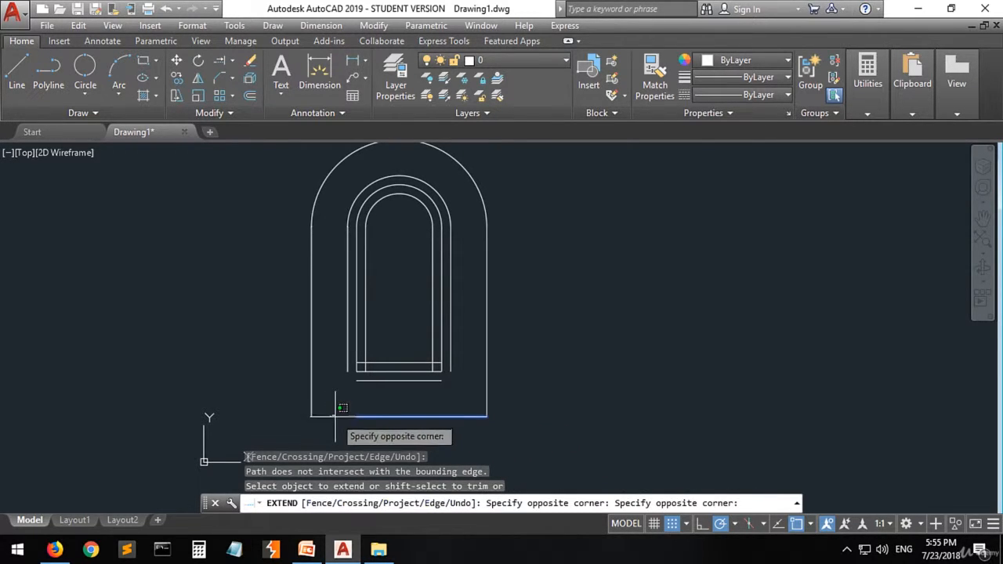
pyautogui.click(384, 436)
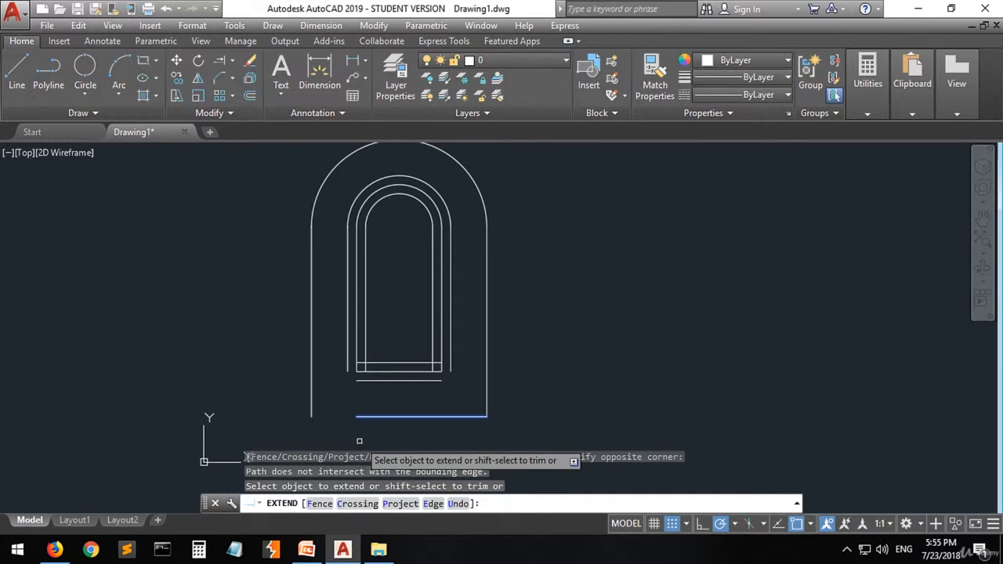
# - Switch the edge mode to No extend, try to extend the outermost left side line, and end the Extend command
pyautogui.write('e')
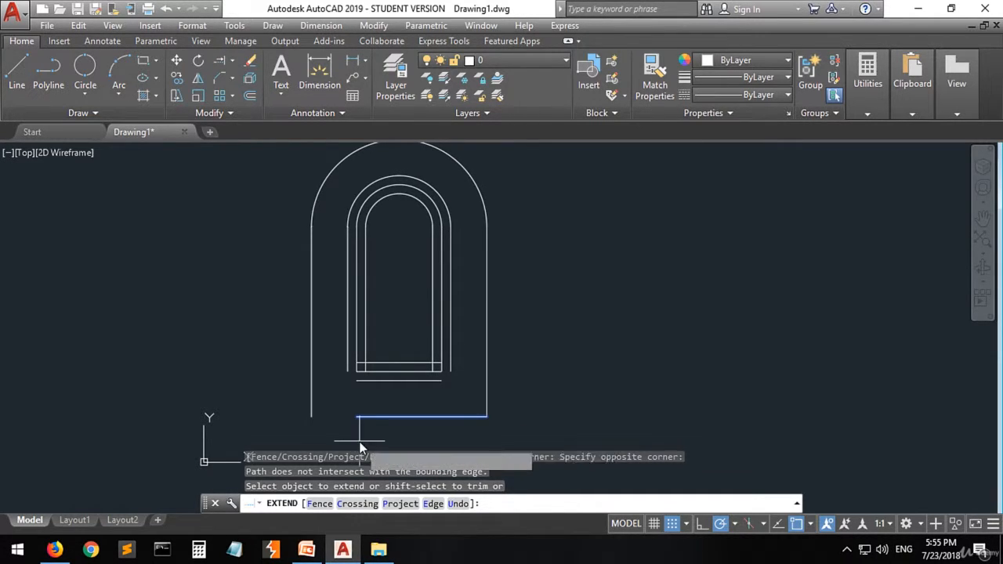
pyautogui.press('Return')
pyautogui.click(408, 494)
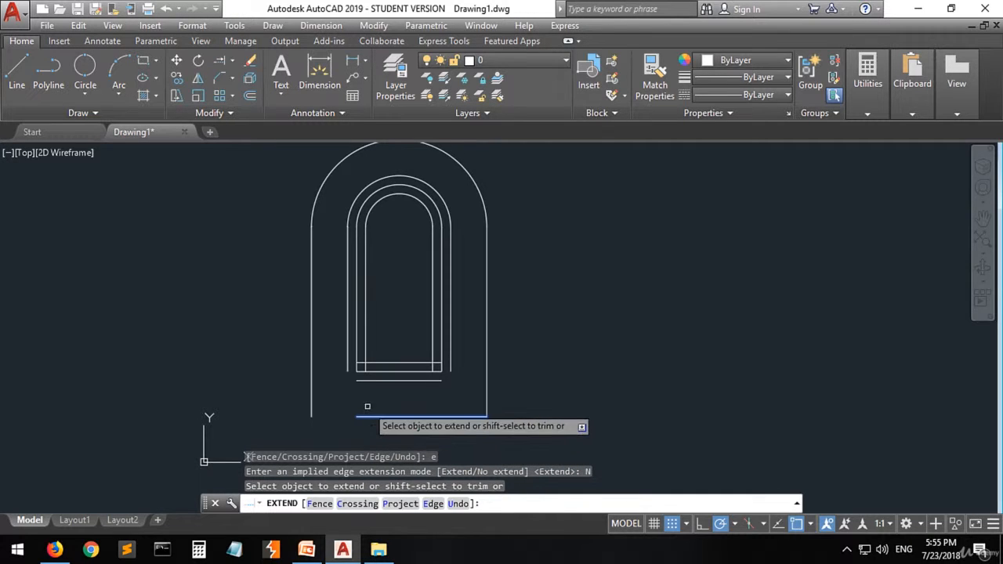
pyautogui.click(310, 400)
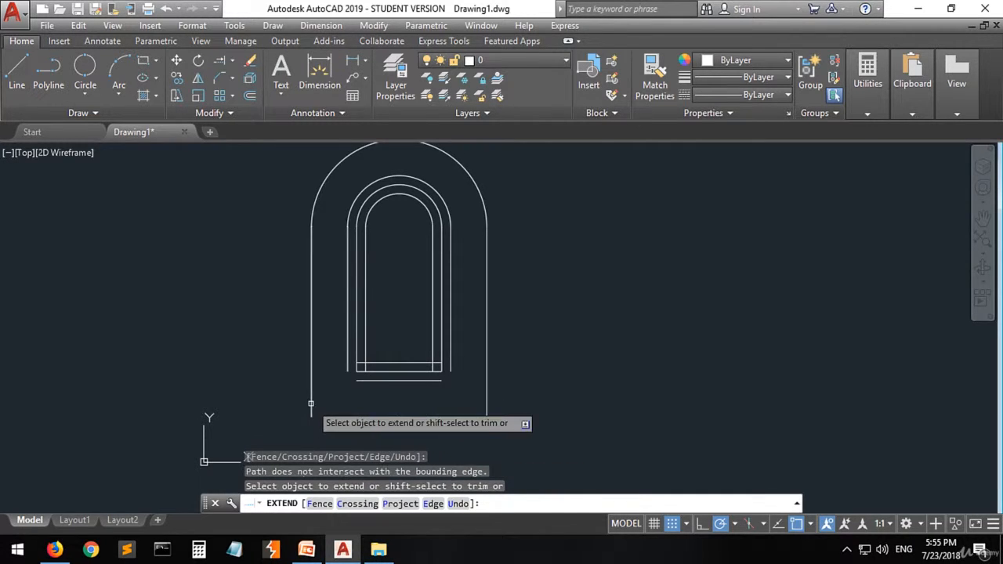
pyautogui.press('Escape')
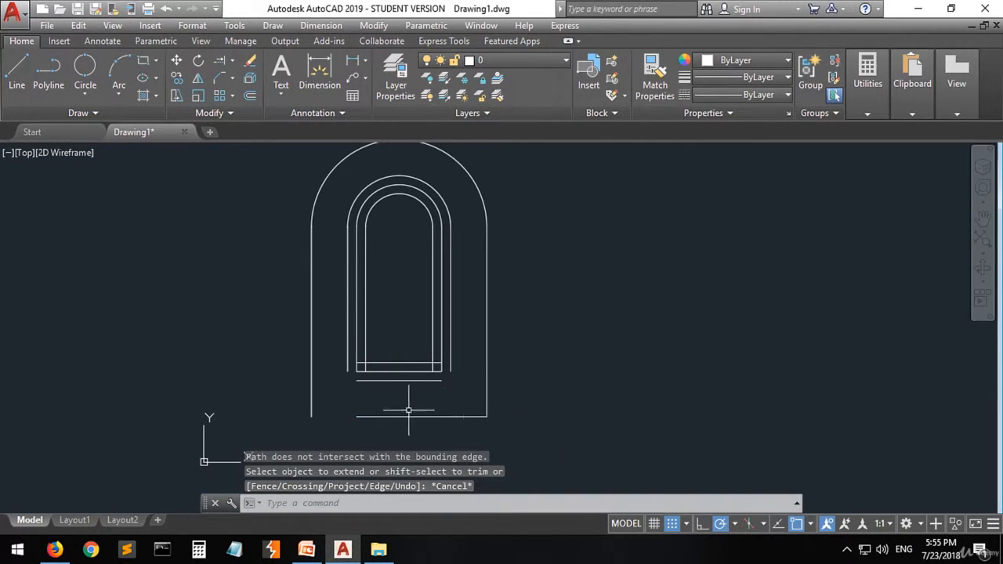
# - Extend the outermost bottom line to the outermost left side line, using both lines as boundary edges
pyautogui.click(214, 61)
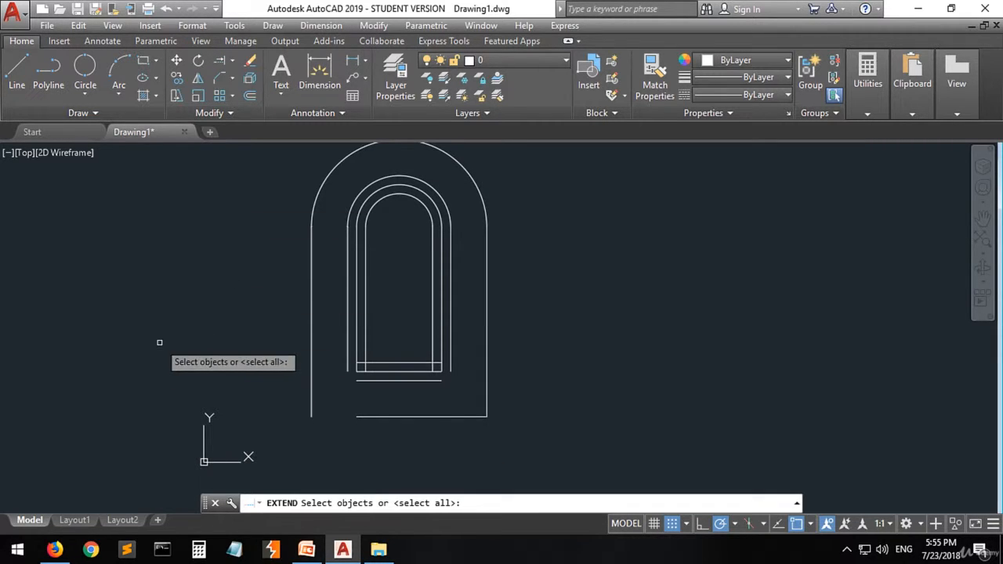
pyautogui.click(368, 417)
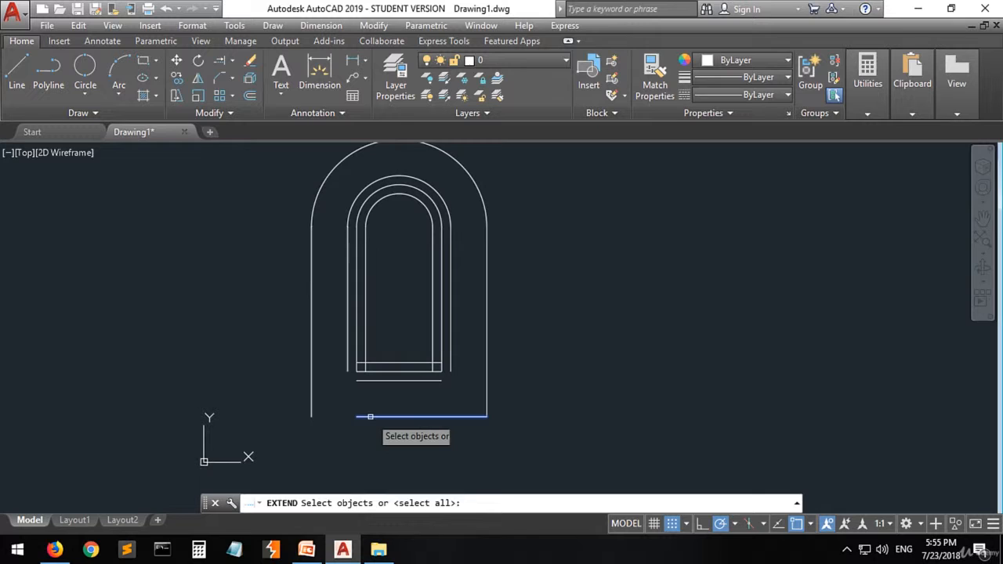
pyautogui.click(311, 405)
pyautogui.press('Return')
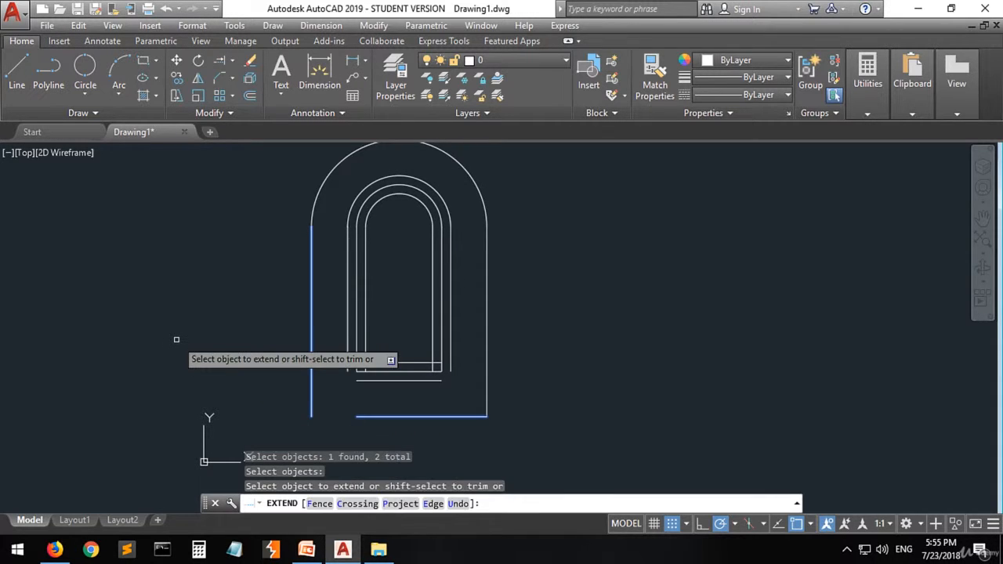
pyautogui.click(370, 417)
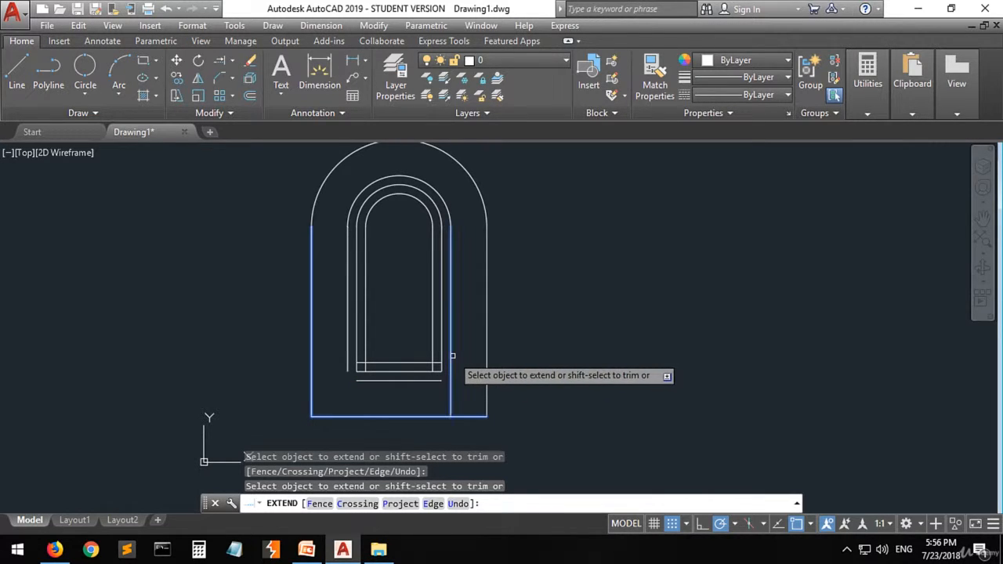
pyautogui.press('Escape')
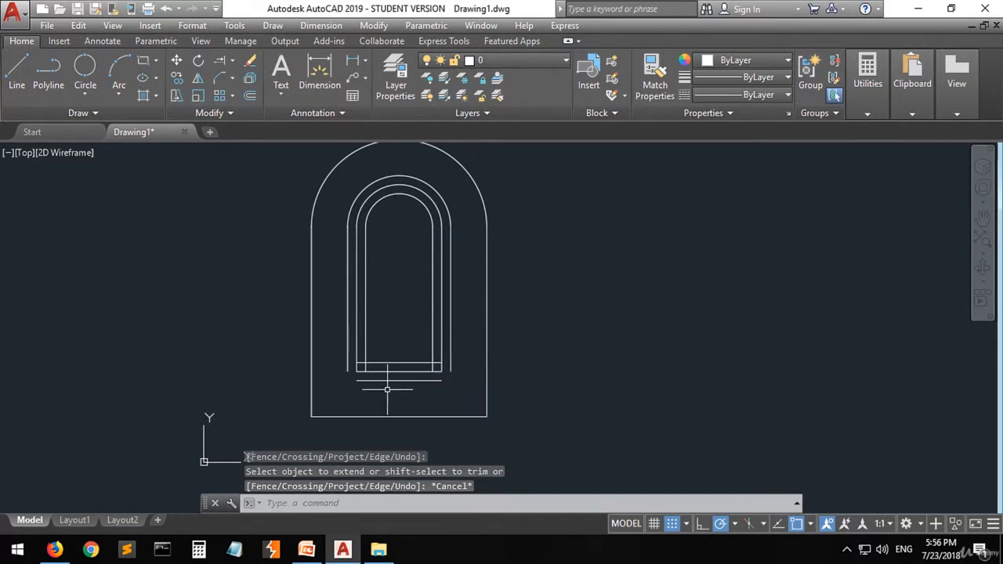
# - With edge mode set to Extend, extend the right side line and bottom line of the 10-unit outward offset to meet at a corner
pyautogui.scroll(4, 400, 358)
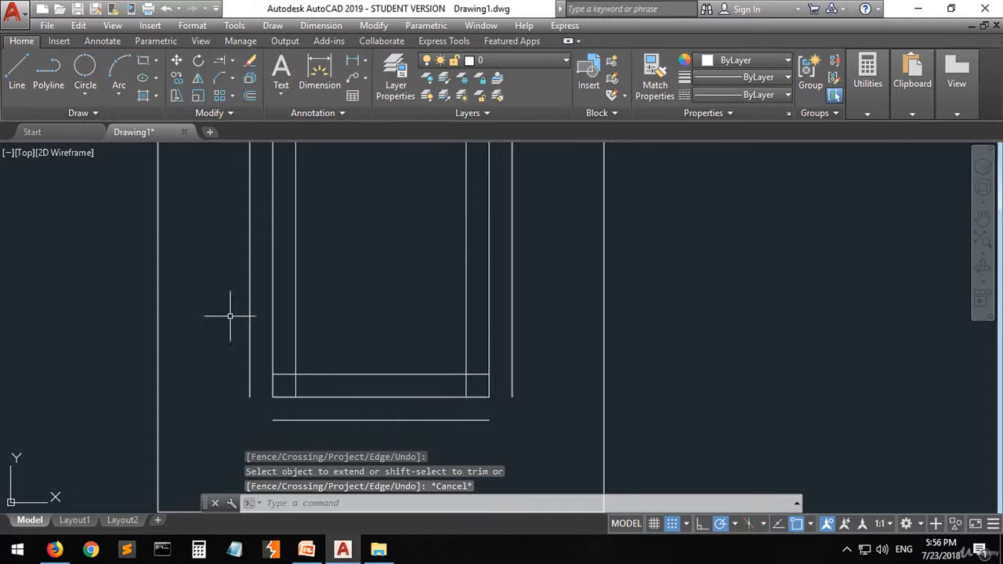
pyautogui.click(215, 62)
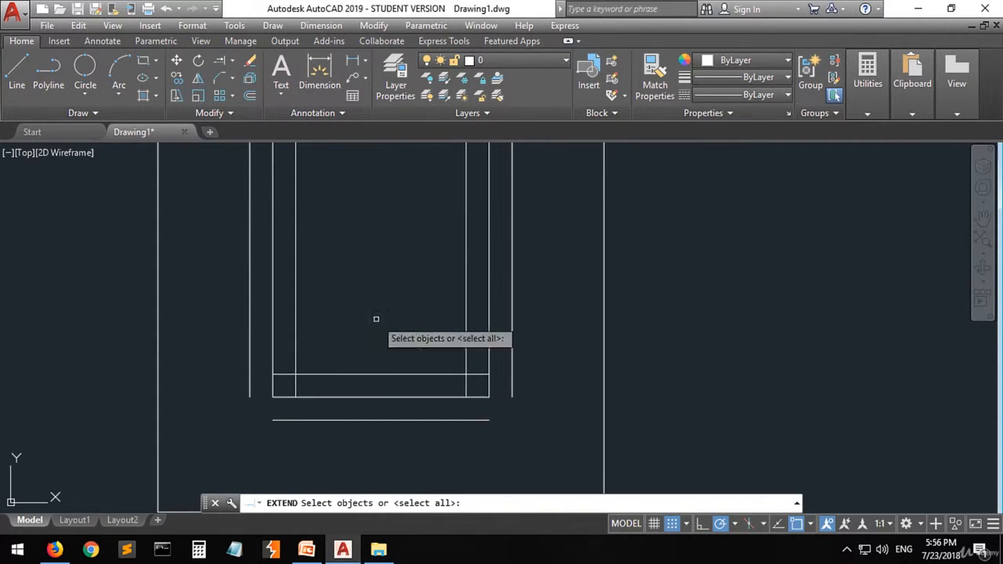
pyautogui.click(510, 373)
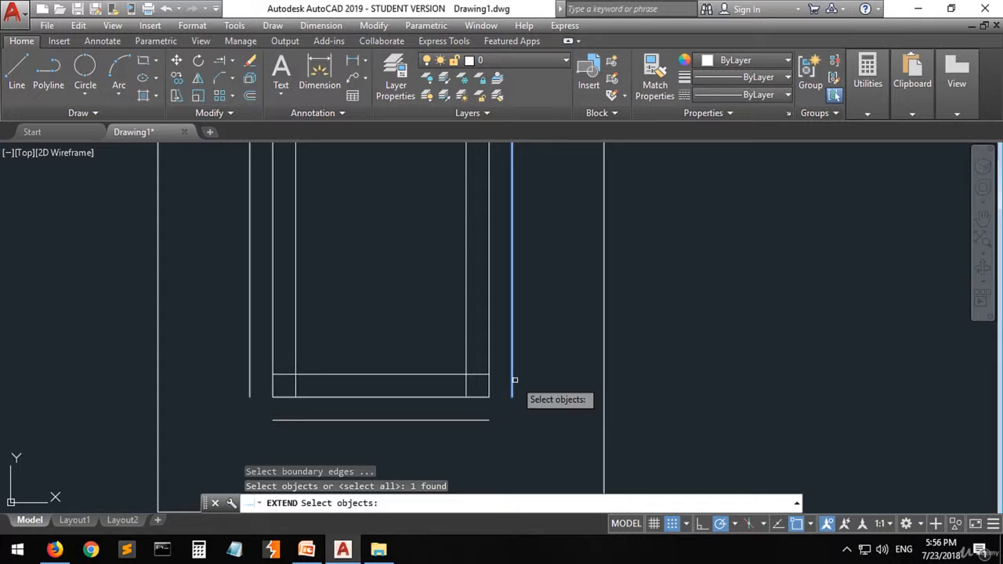
pyautogui.click(474, 421)
pyautogui.press('Return')
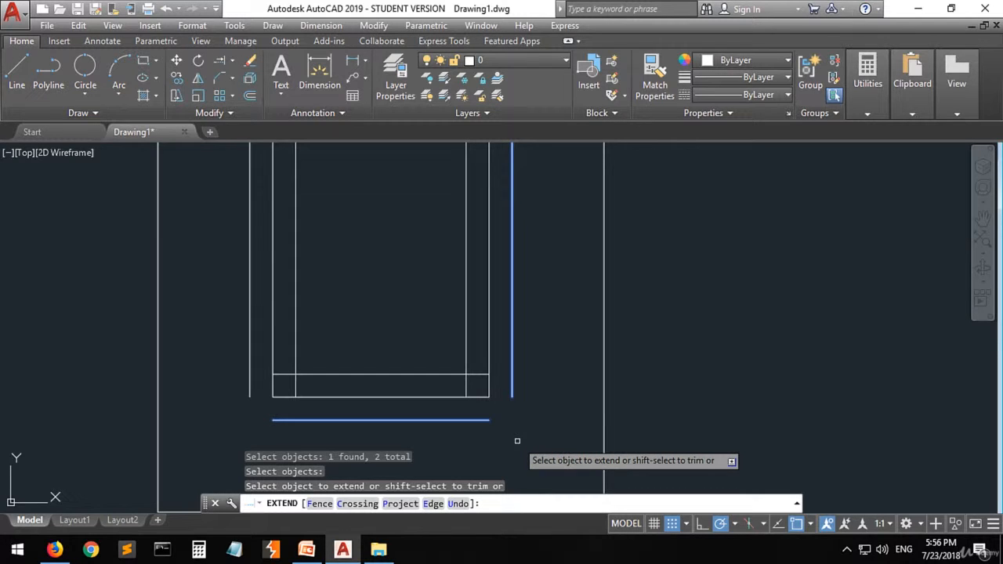
pyautogui.press('Return')
pyautogui.press('Down')
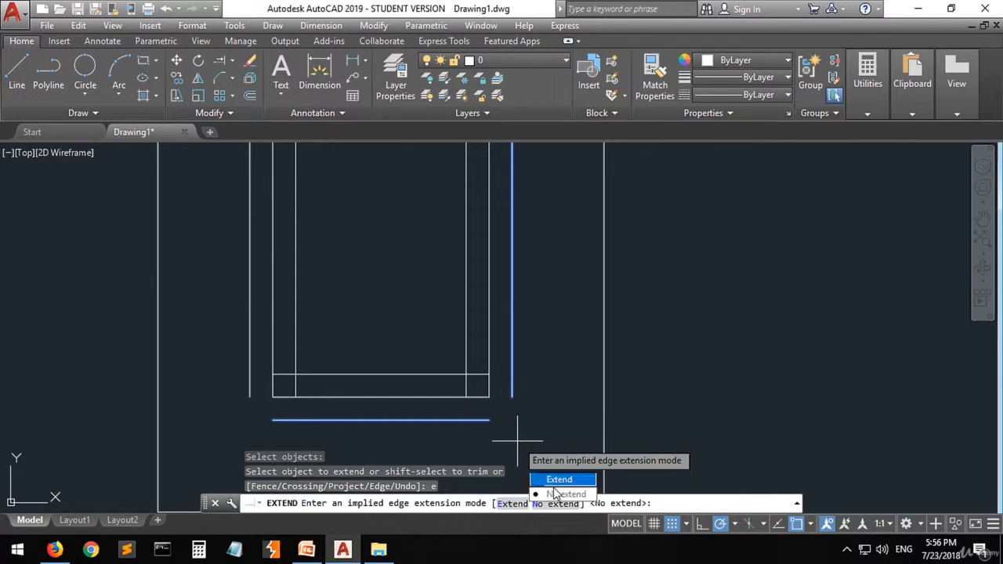
pyautogui.press('Return')
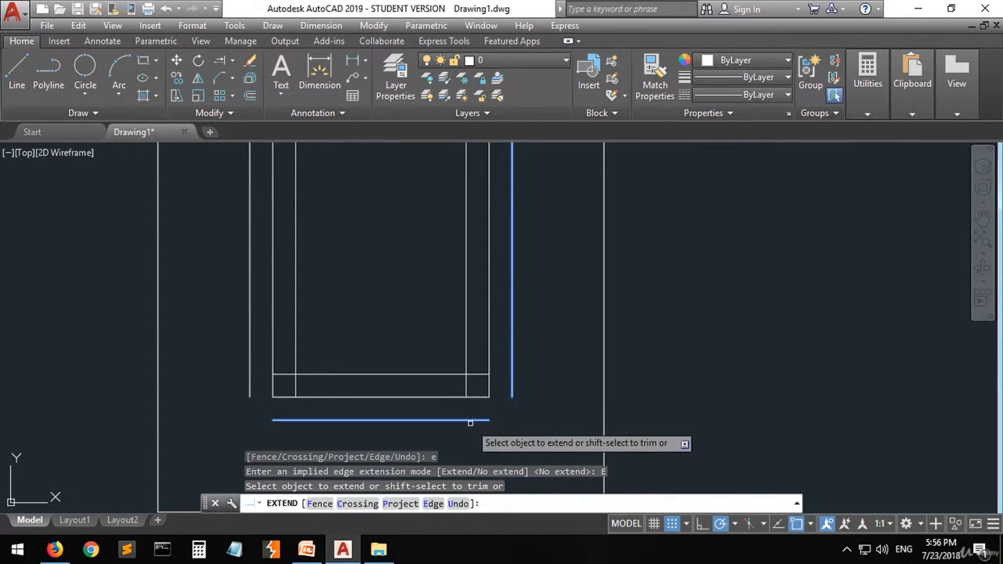
pyautogui.click(513, 392)
pyautogui.click(480, 421)
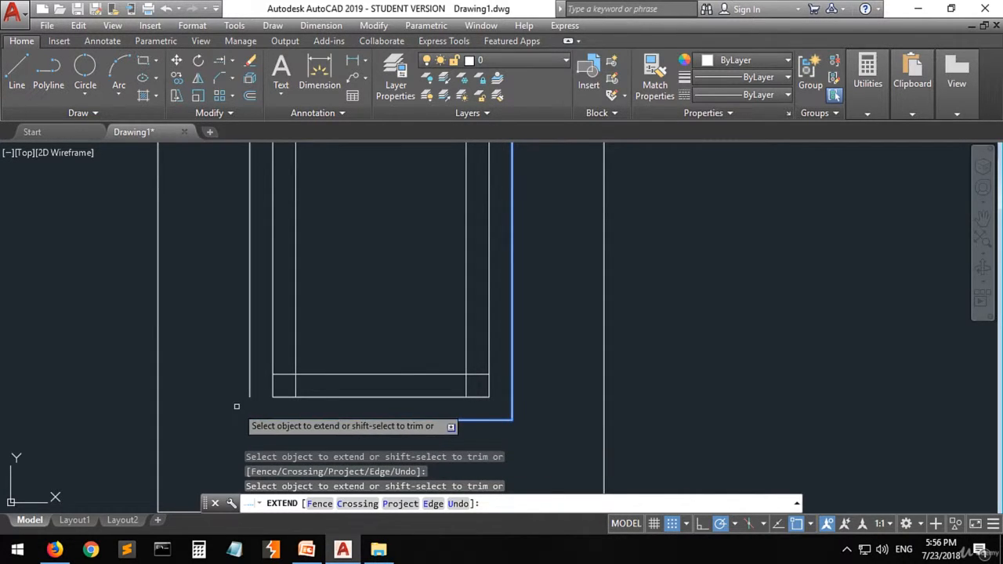
# - Extend the left side line and bottom line of the 10-unit outward offset until they meet at a corner, and end the Extend command
pyautogui.click(248, 383)
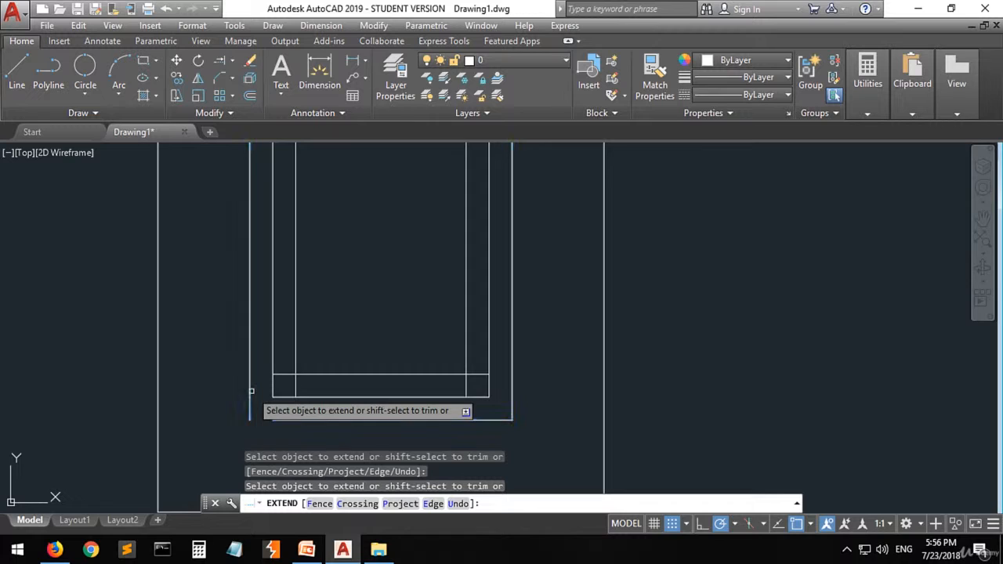
pyautogui.press('Escape')
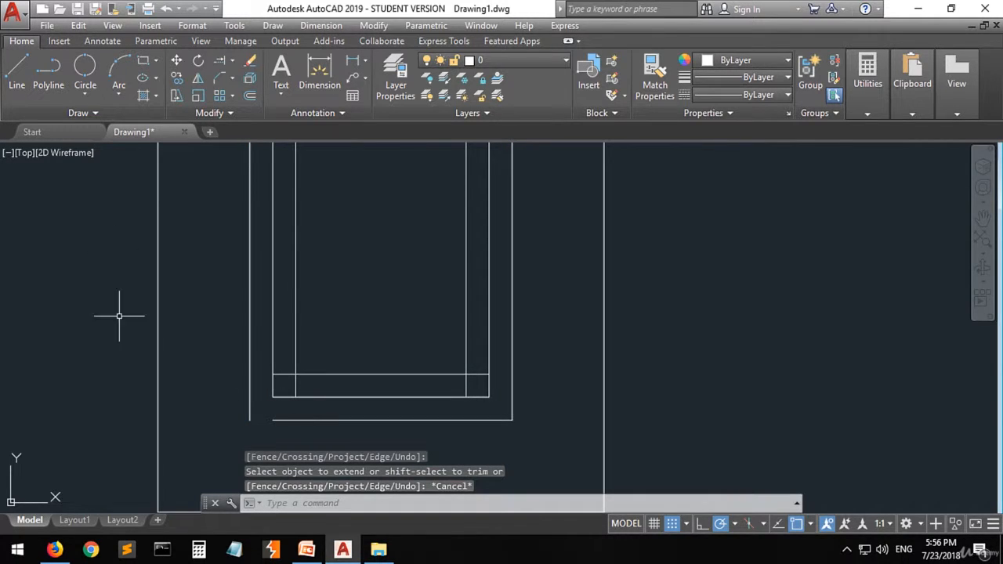
pyautogui.click(219, 63)
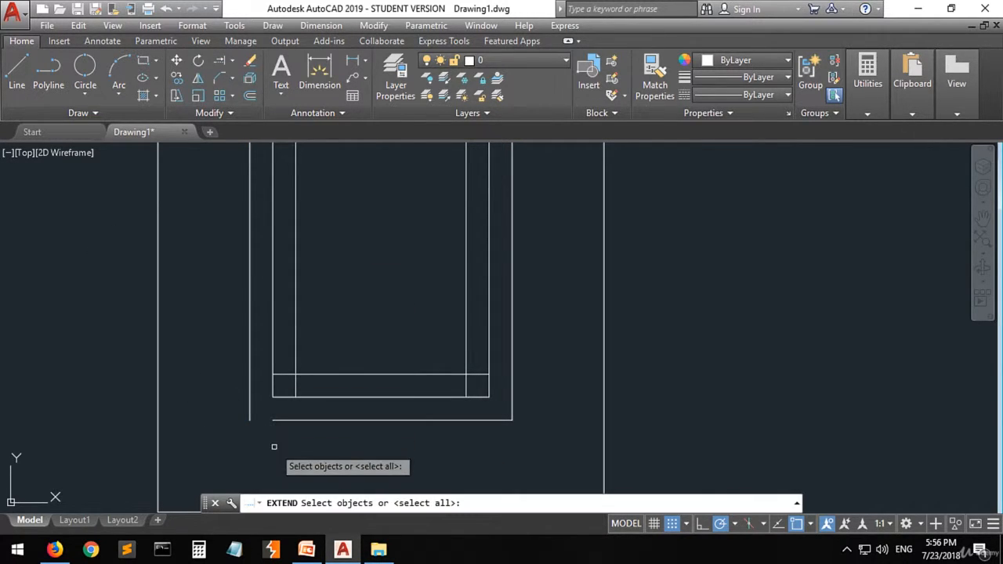
pyautogui.click(293, 419)
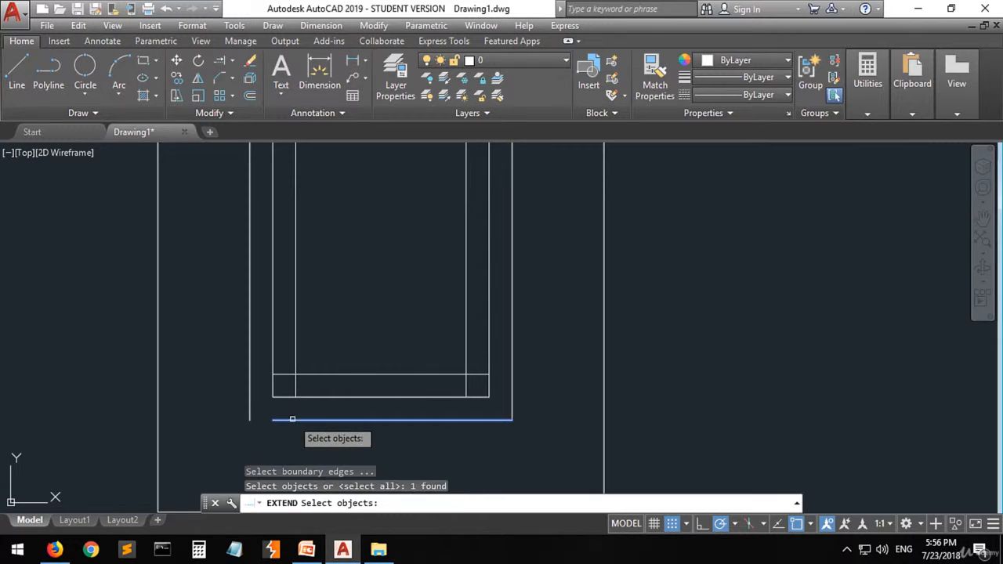
pyautogui.click(251, 403)
pyautogui.press('Return')
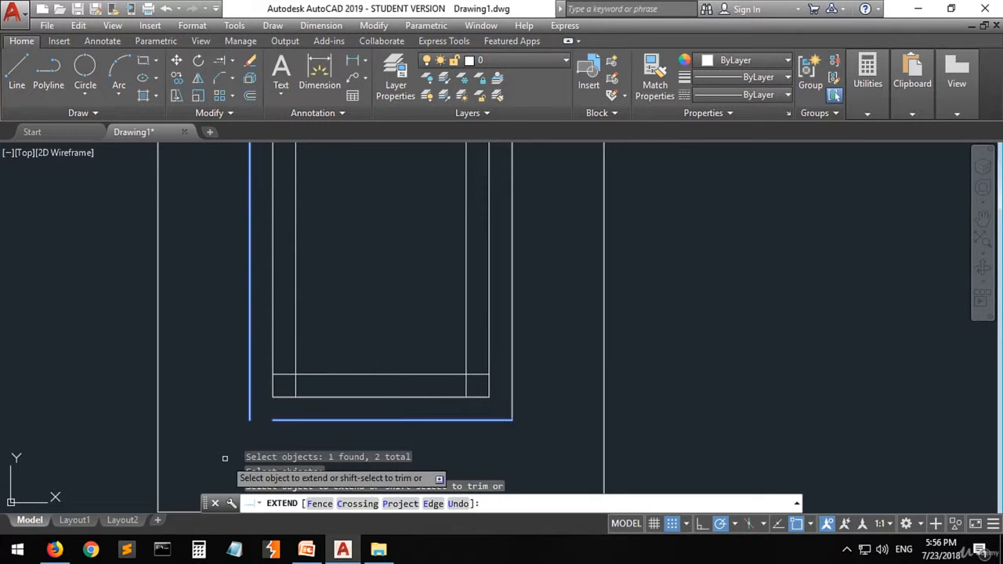
pyautogui.click(288, 421)
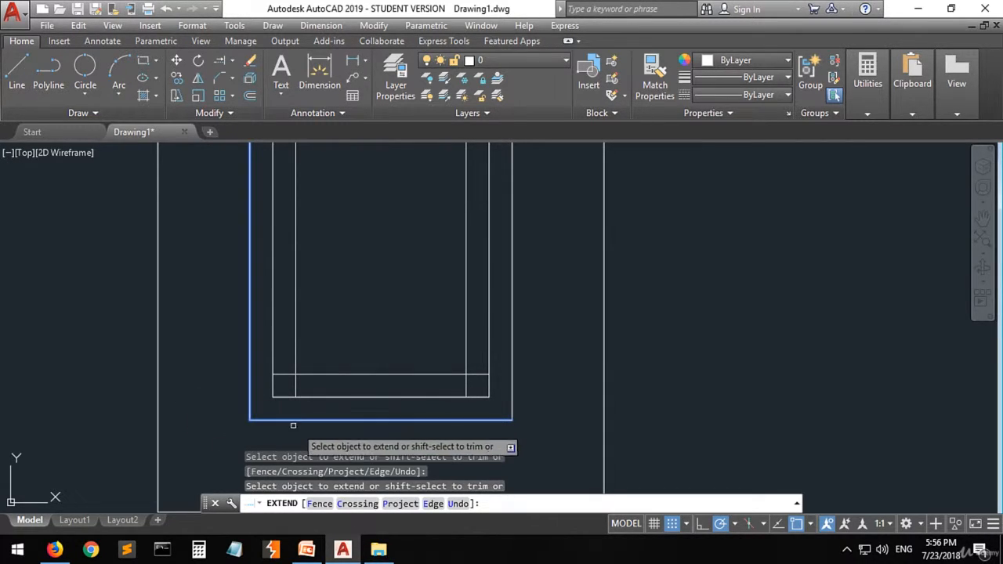
pyautogui.scroll(-4, 428, 437)
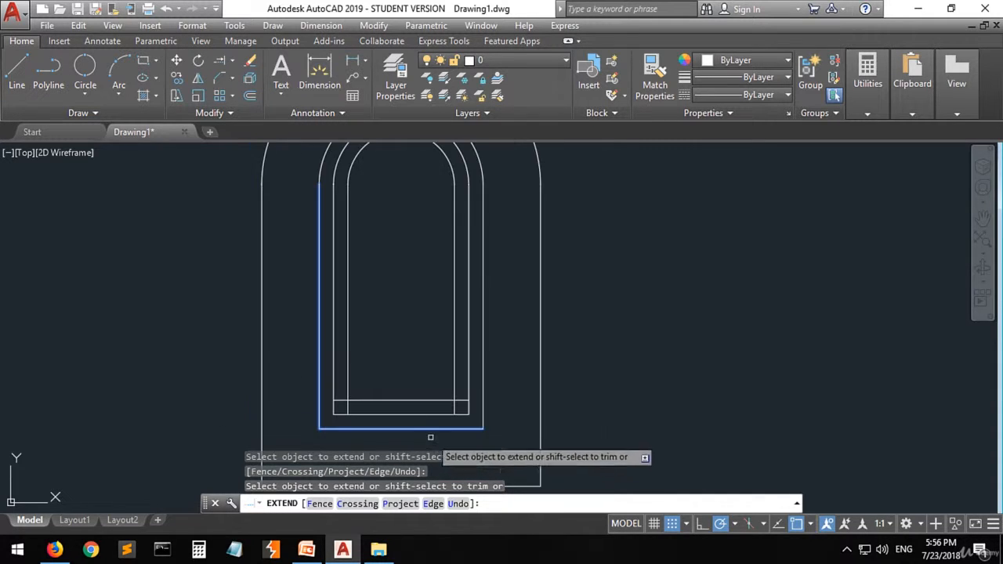
pyautogui.scroll(-2, 240, 309)
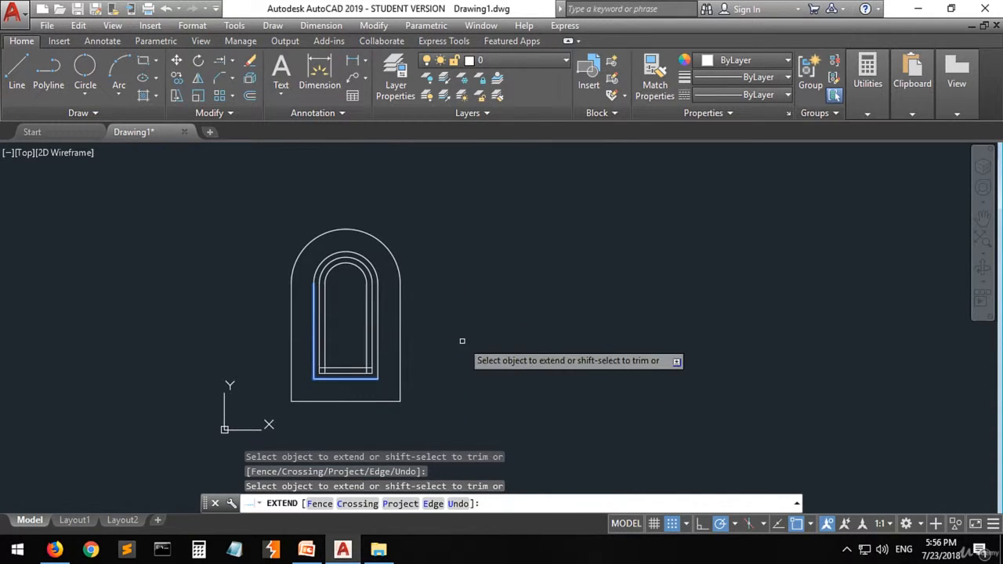
pyautogui.press('Escape')
pyautogui.scroll(2, 446, 354)
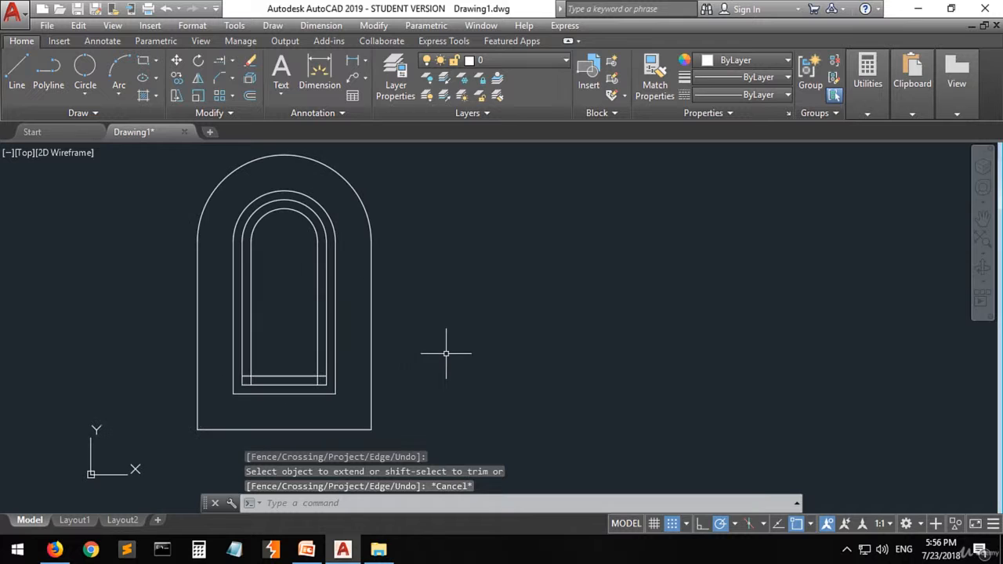